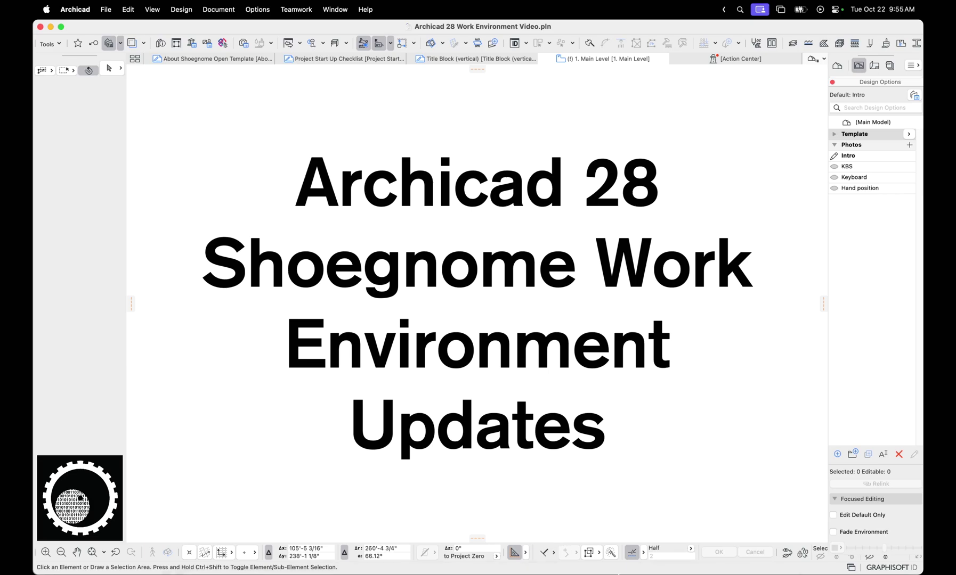
- Switch to the untitled Archicad 27 template project and move its window down to compare its toolbar with the Archicad 28 toolbar
mouse_move(610, 564)
left_click(641, 554)
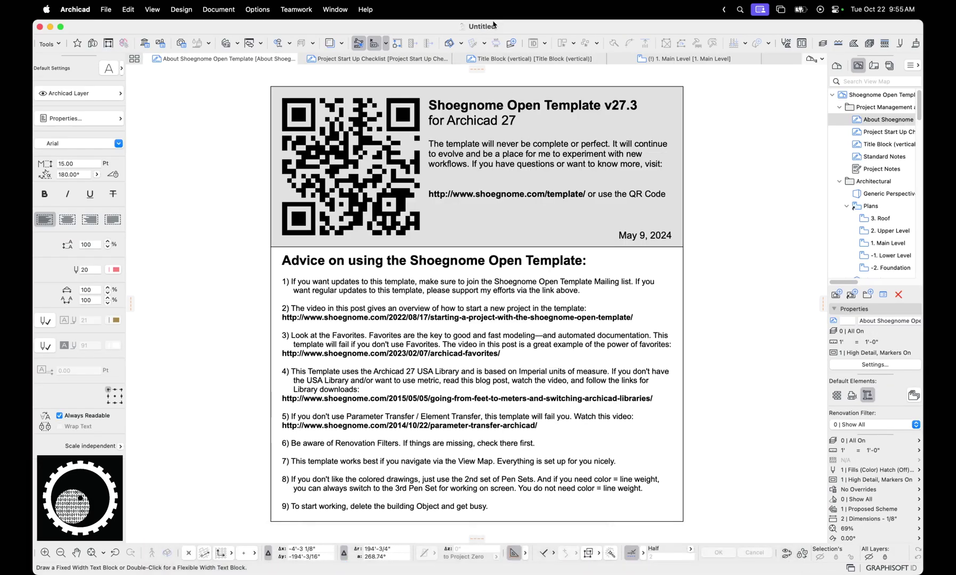
left_click_drag(495, 25, 490, 62)
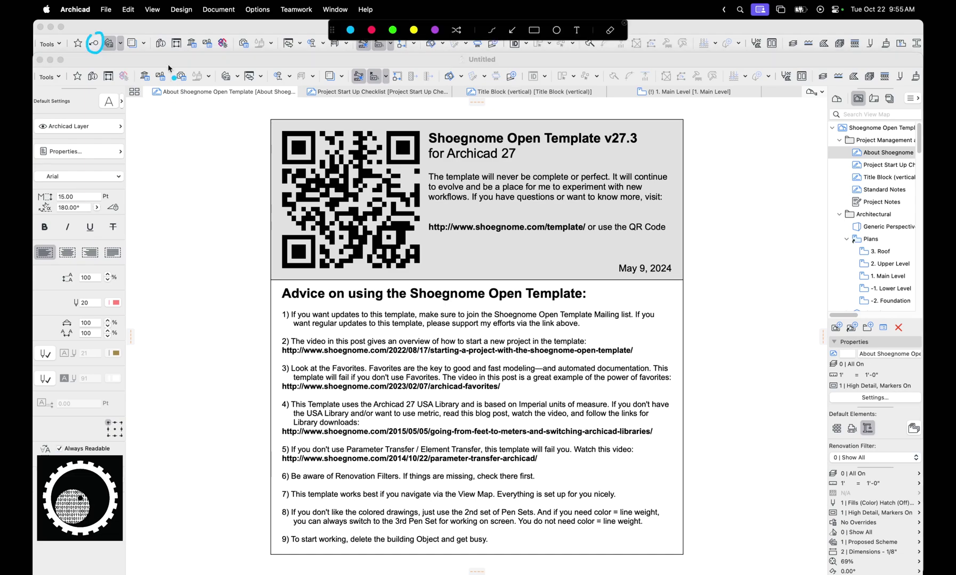
key("Escape")
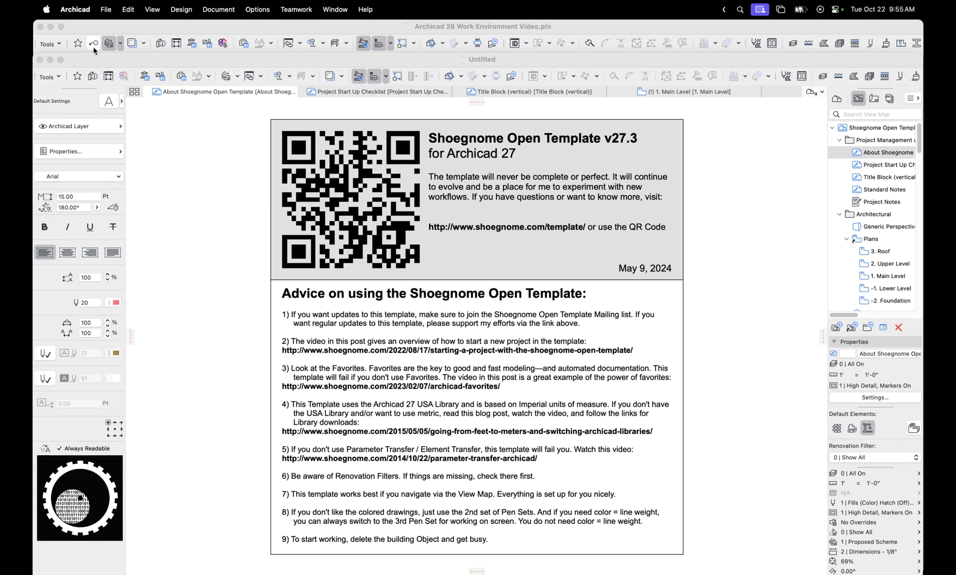
- Return to the Archicad 28 Work Environment Video project and make KBS the default design option in the Photos set
left_click(292, 32)
left_click(845, 172)
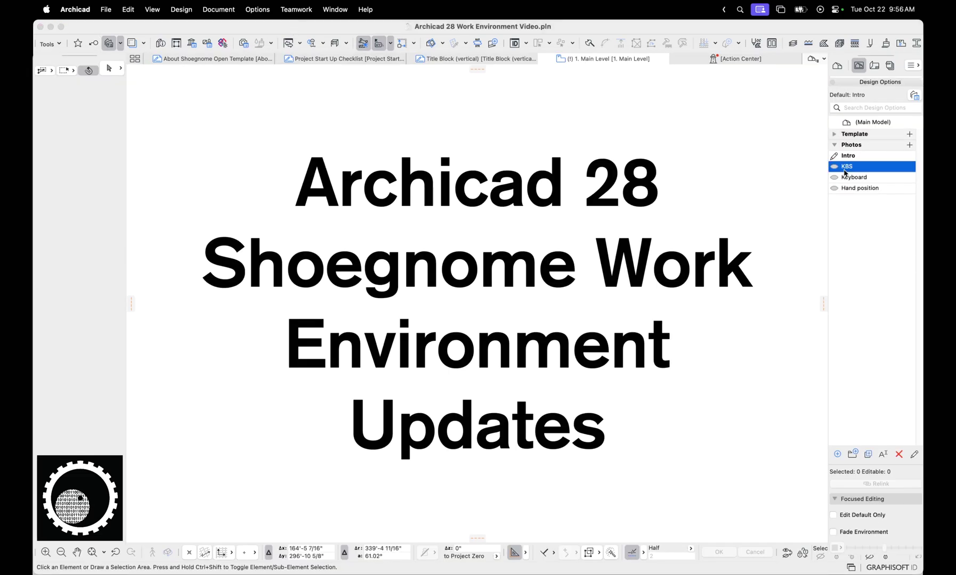
double_click(845, 172)
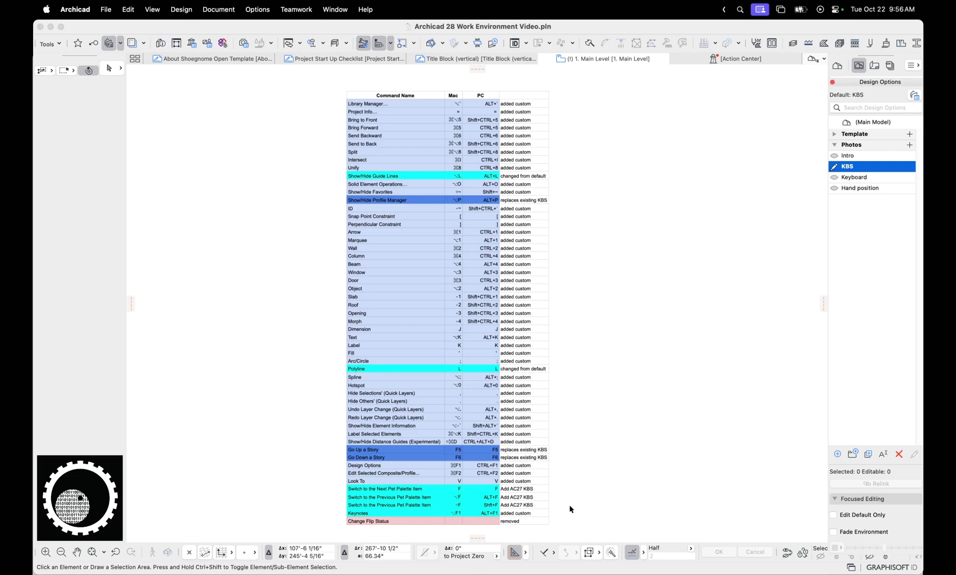
- Toggle the Keynotes palette and the Design Options palette with their custom shortcuts
key("alt+F1")
key("alt+F1")
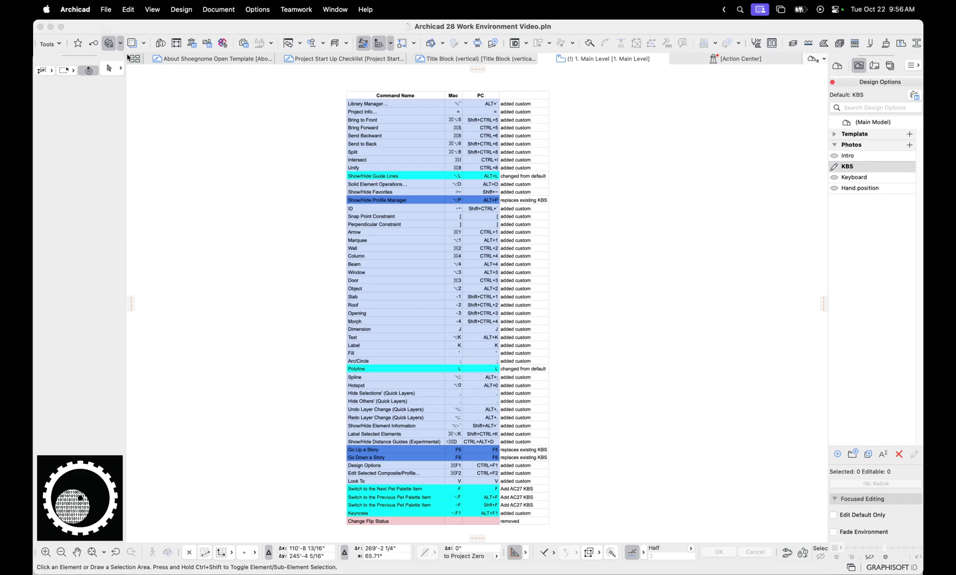
key("super+F1")
key("super+F1")
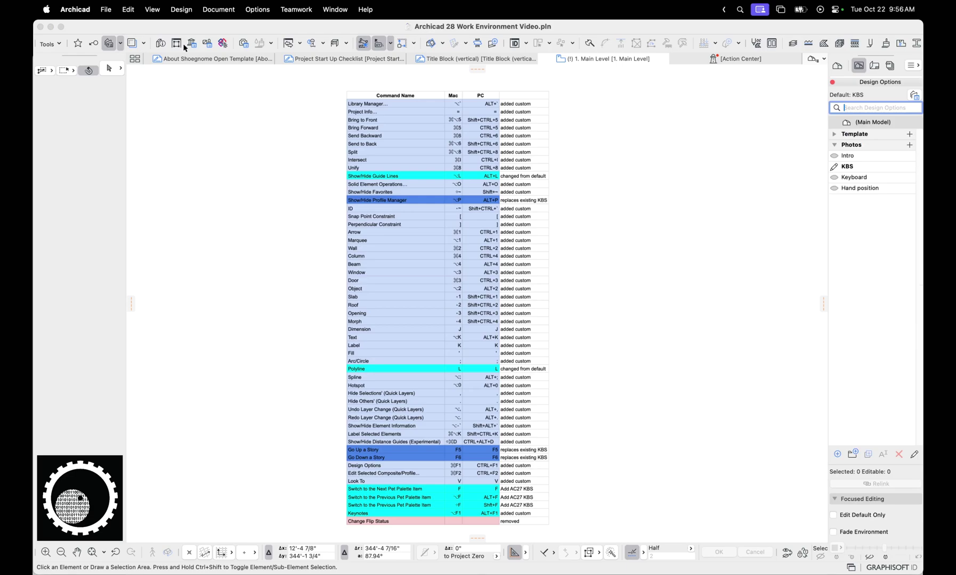
- Show and close the Selections palette, and toggle the Favorites palette on and off
left_click(158, 45)
left_click(158, 45)
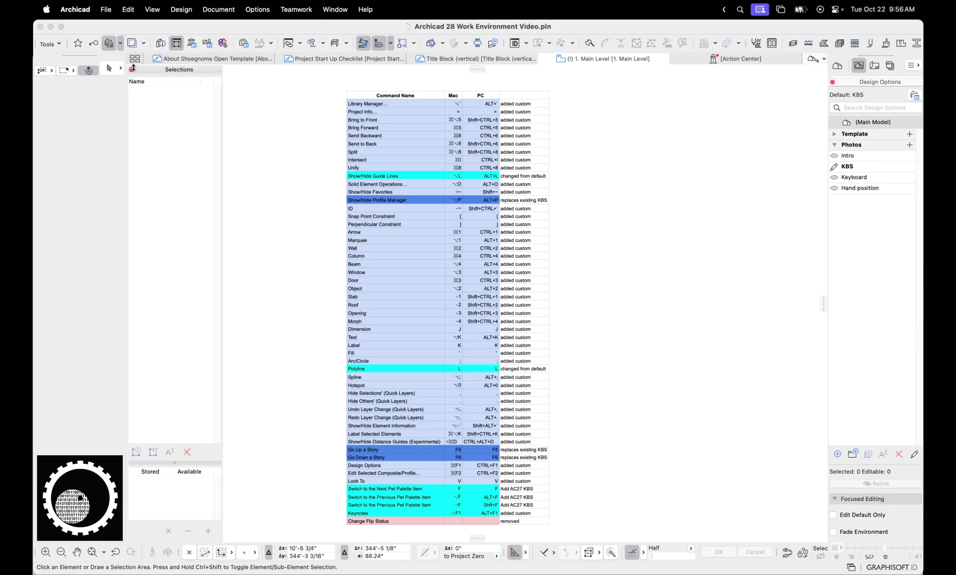
left_click(132, 69)
left_click(78, 43)
left_click(77, 43)
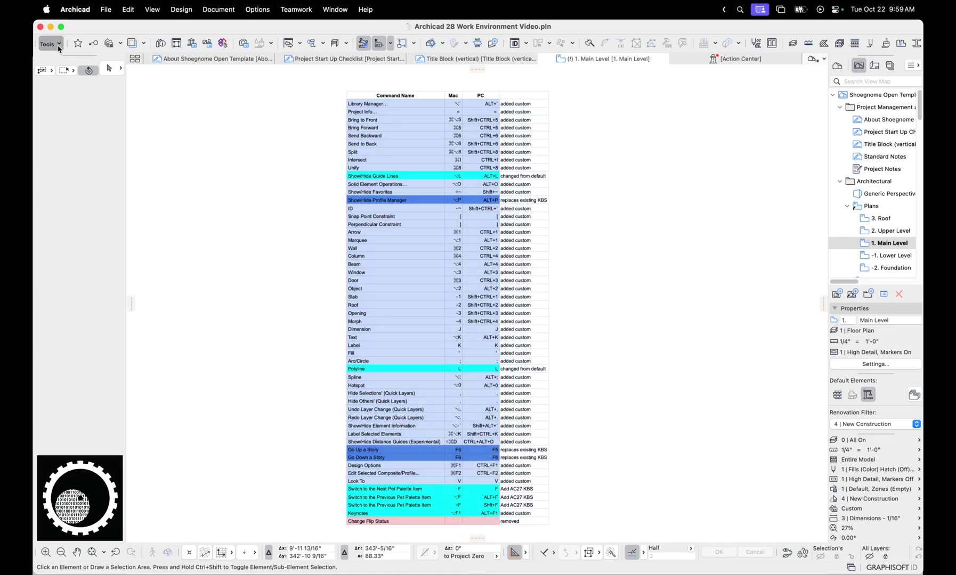
- Draw a slightly slanted interior wall about 38 feet long beside the keyboard shortcut table
key("super+2")
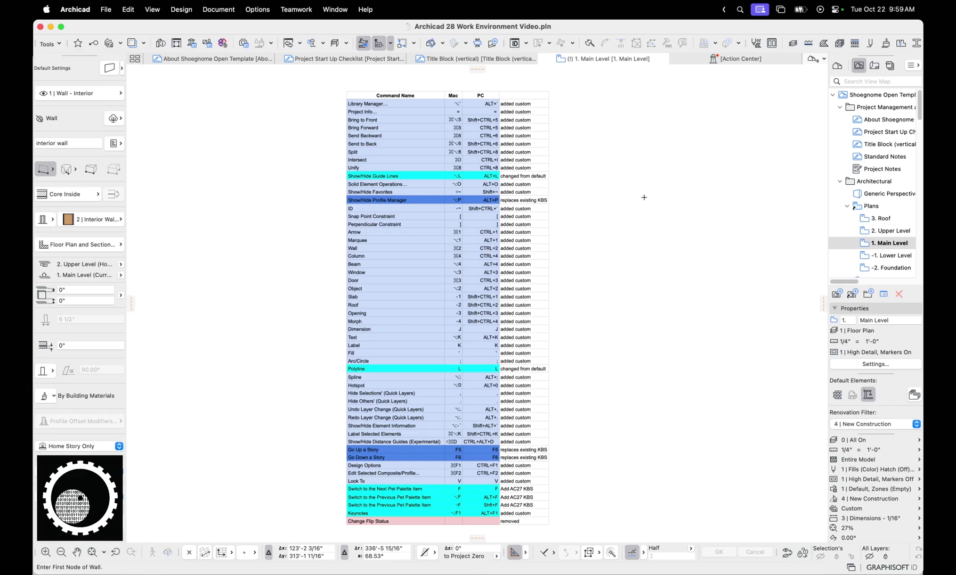
left_click(620, 146)
left_click(646, 311)
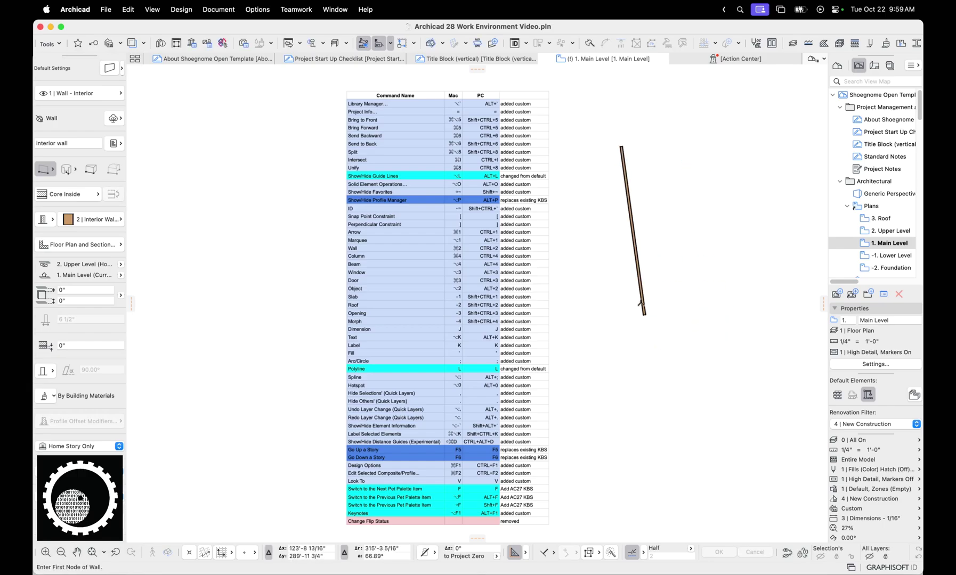
- Select the new interior wall and flip it repeatedly about its reference line
key("super+1")
scroll(619, 187, "up", 5)
left_click(610, 181)
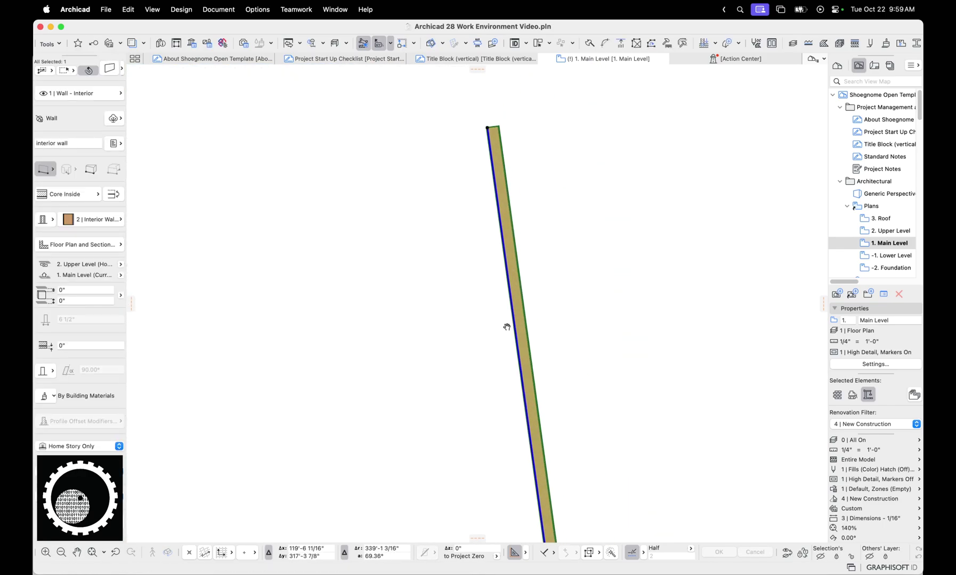
left_click(114, 195)
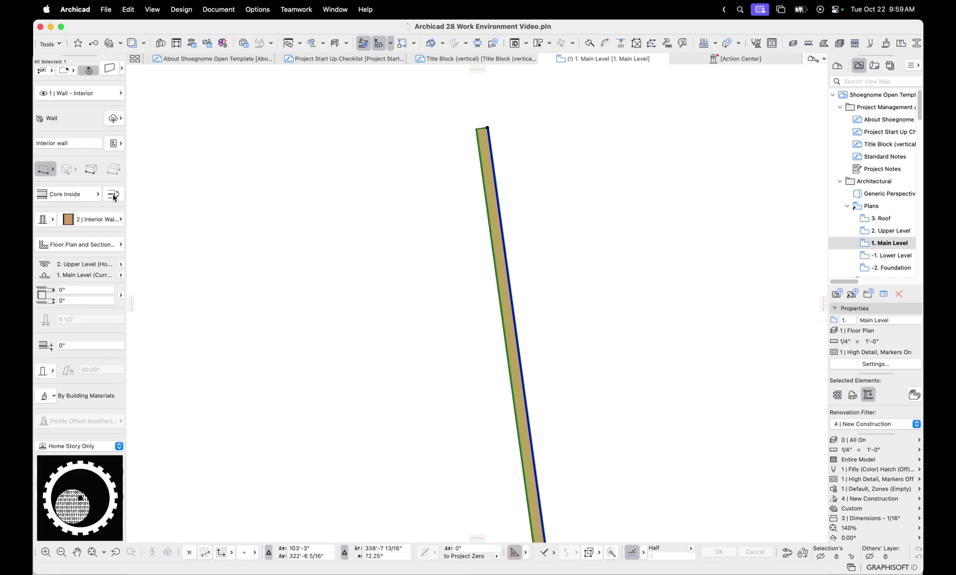
left_click(114, 195)
left_click(114, 195)
- Delete the flipped wall and undo the deletion
scroll(442, 269, "down", 2)
scroll(533, 229, "down", 5)
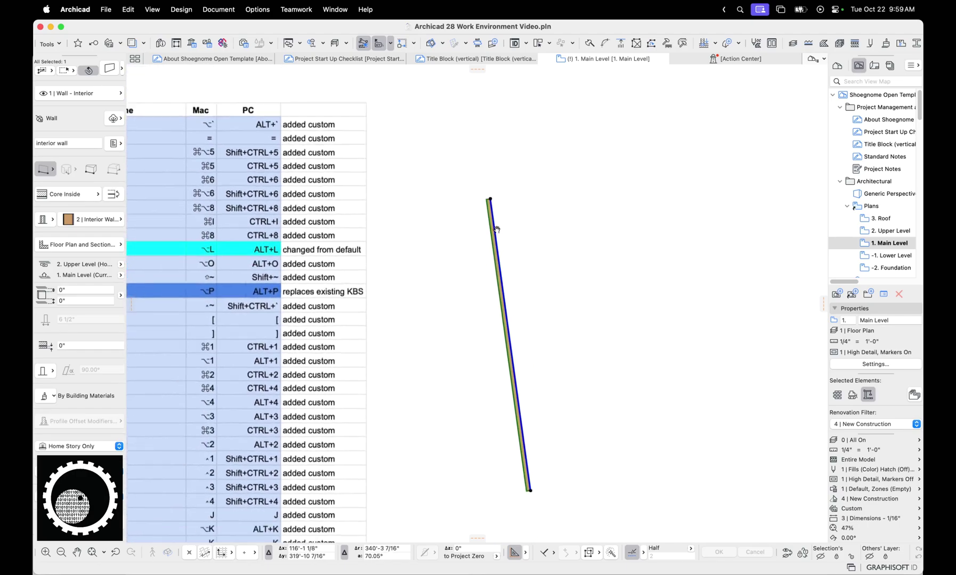
scroll(554, 217, "down", 2)
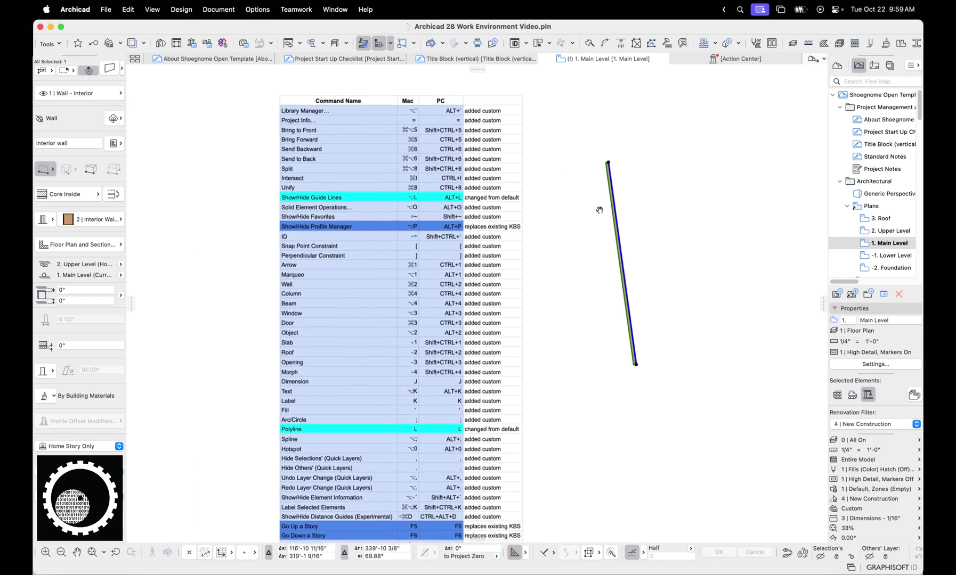
key("Delete")
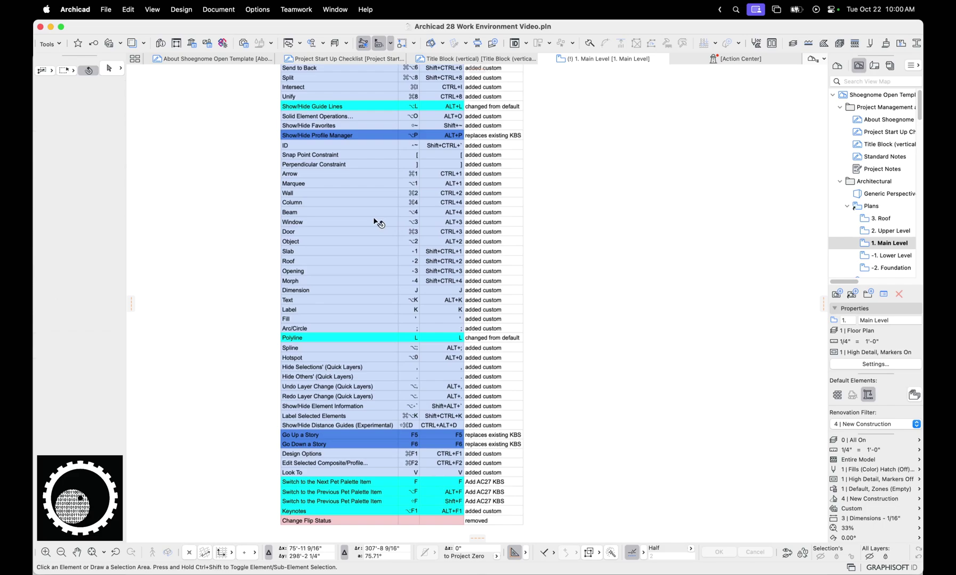
key("super+z")
key("Escape")
middle_click_drag(608, 87, 518, 213)
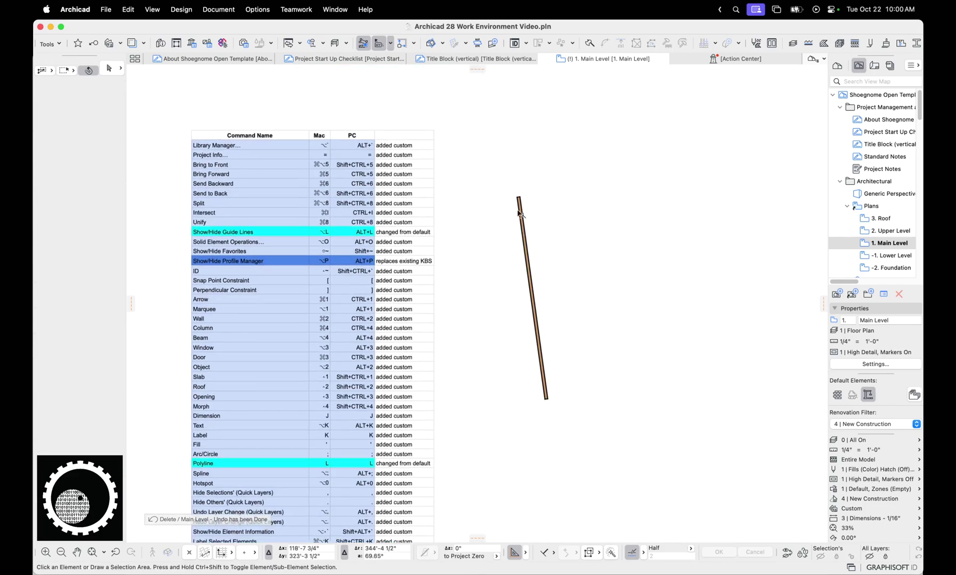
- Edit the wall from its upper endpoint and switch repeatedly between the Mirror, Drag and Rotate operations
left_click(520, 213)
left_click(520, 197)
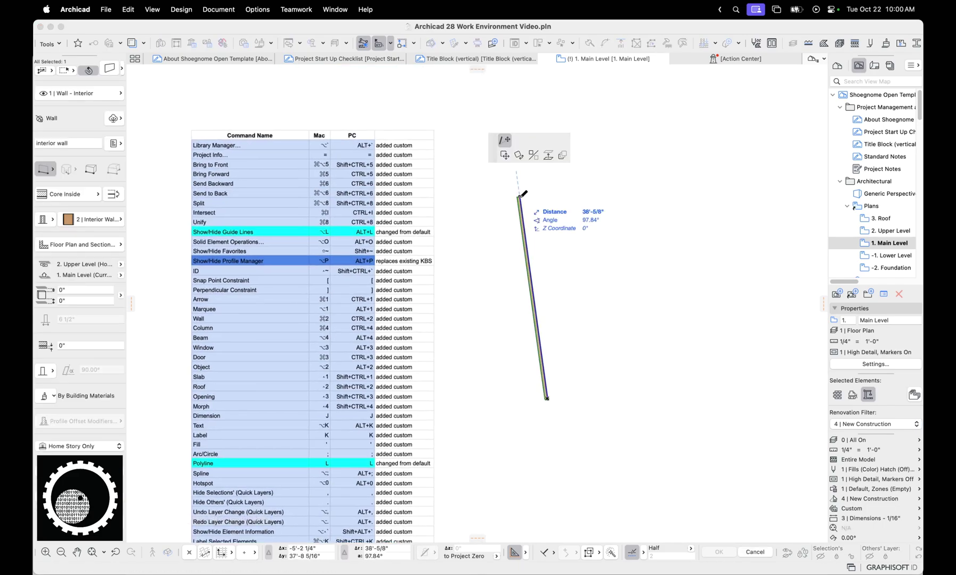
key("super+m")
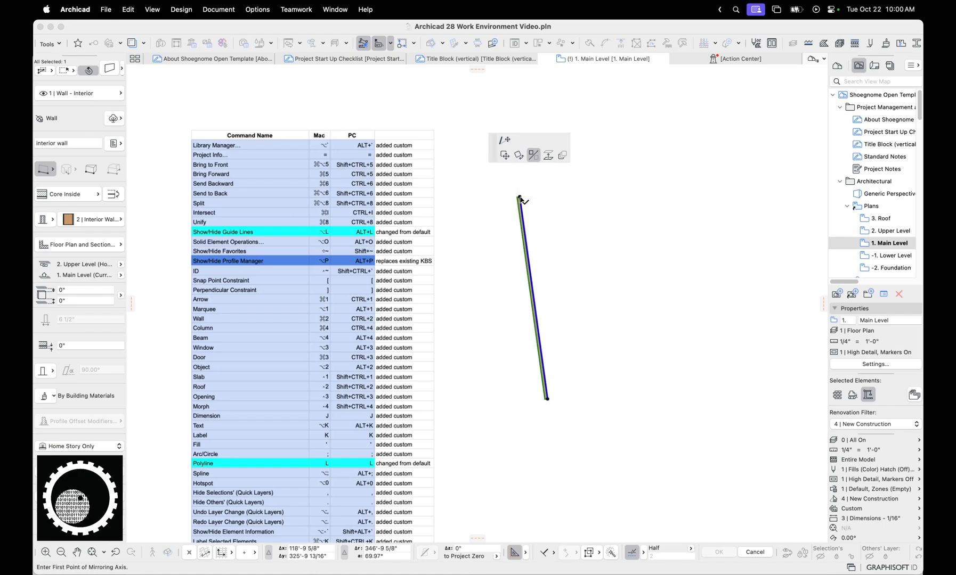
key("super+e")
key("super+m")
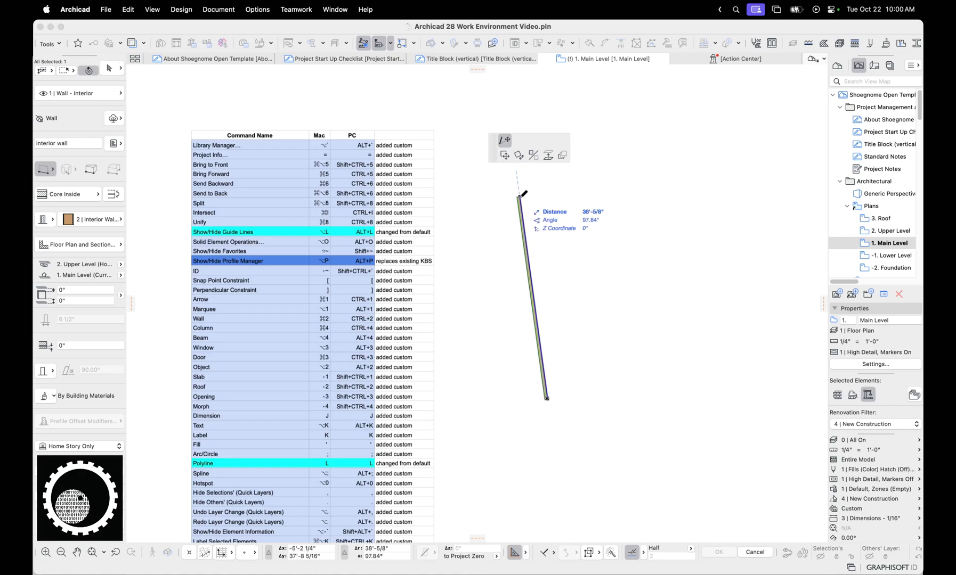
key("super+e")
key("super+d")
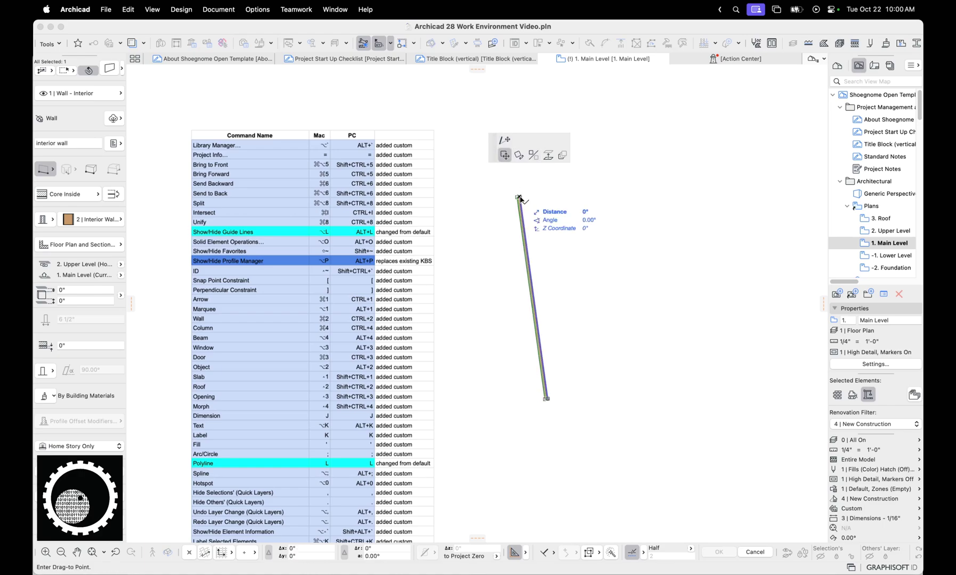
key("super+e")
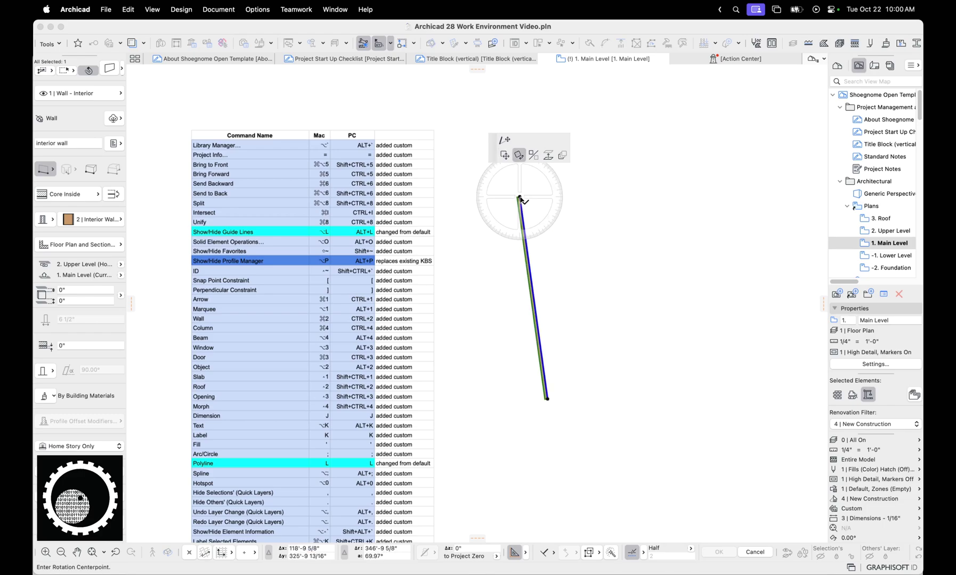
key("super+h")
key("super+d")
key("super+m")
key("super+h")
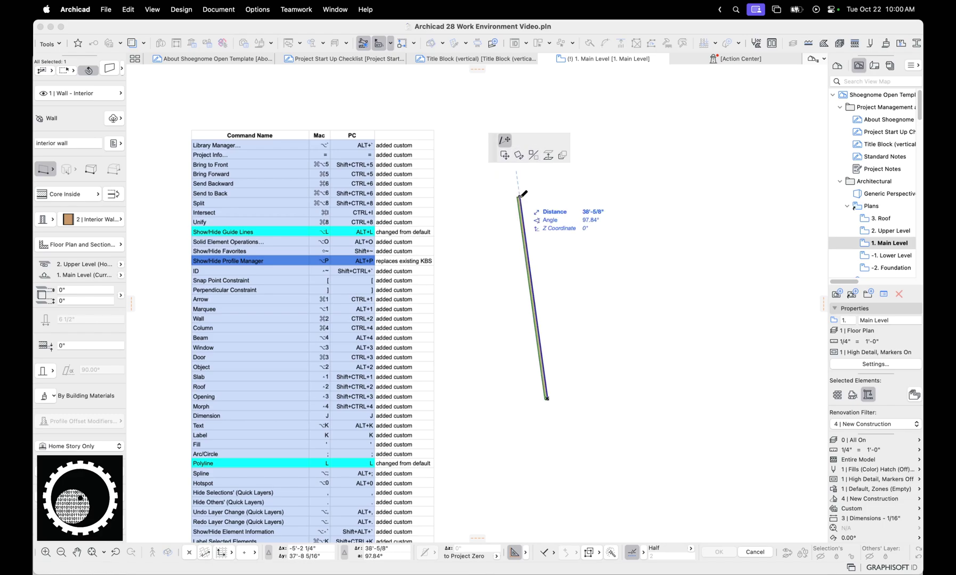
key("super+d")
key("super+e")
key("super+m")
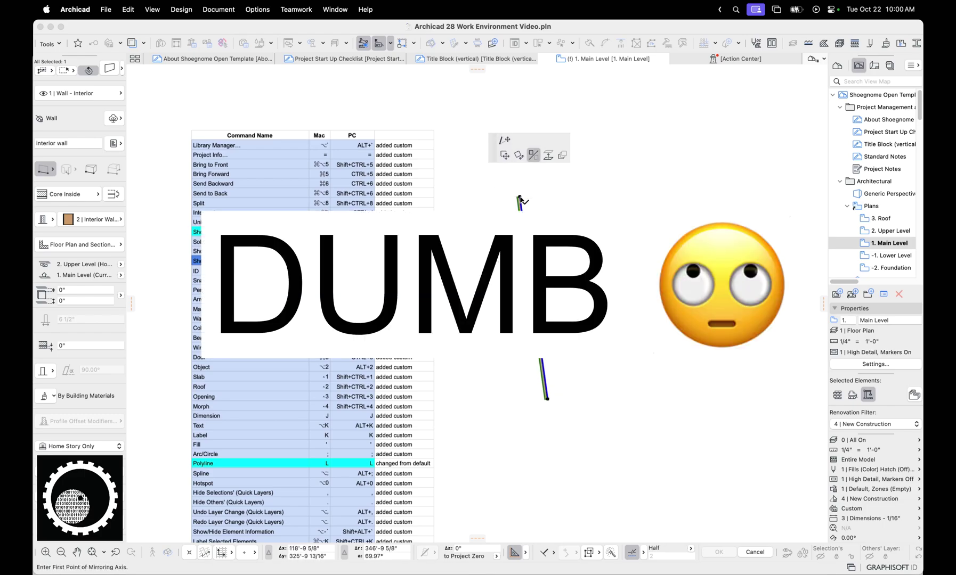
- Cancel the wall edit and delete the interior wall beside the shortcut table
key("Escape")
key("Escape")
left_click(519, 208)
key("Delete")
- Show the Design Options palette and make Keyboard the default design option in the Photos set
scroll(509, 213, "down", 3)
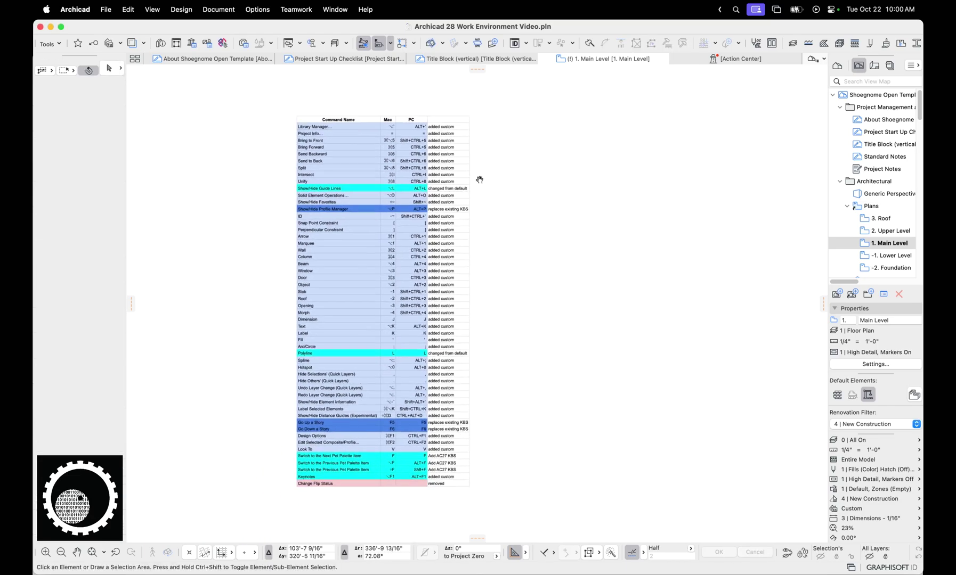
middle_click_drag(578, 208, 581, 206)
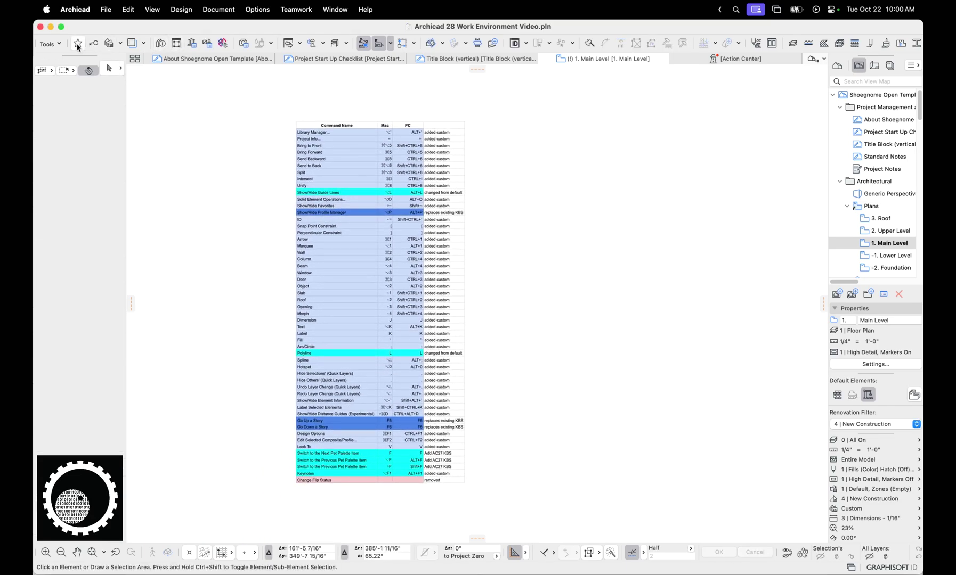
left_click(105, 43)
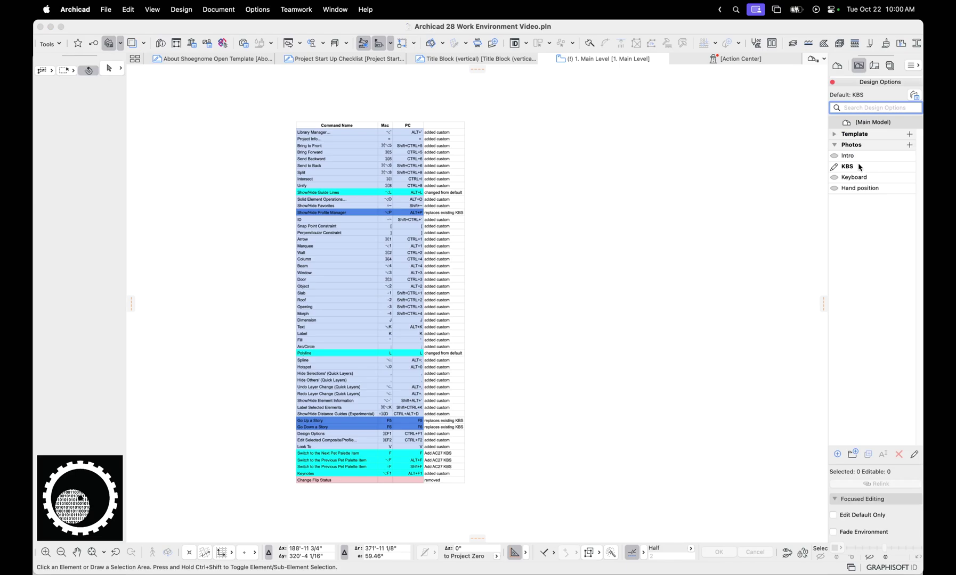
left_click(861, 178)
scroll(666, 269, "down", 3)
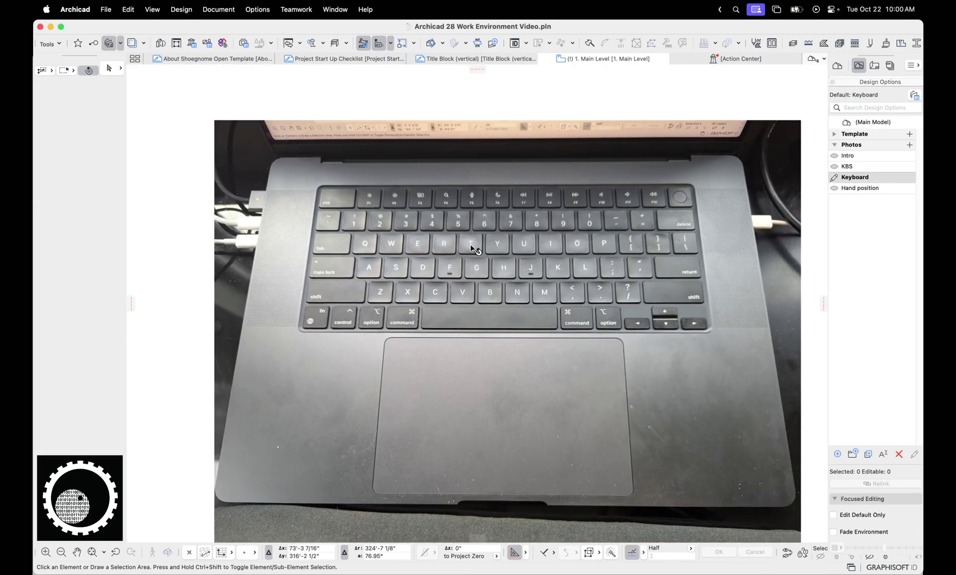
- Circle the G key on the keyboard photo with the screen annotation pen and clear the annotation
key("ctrl+a")
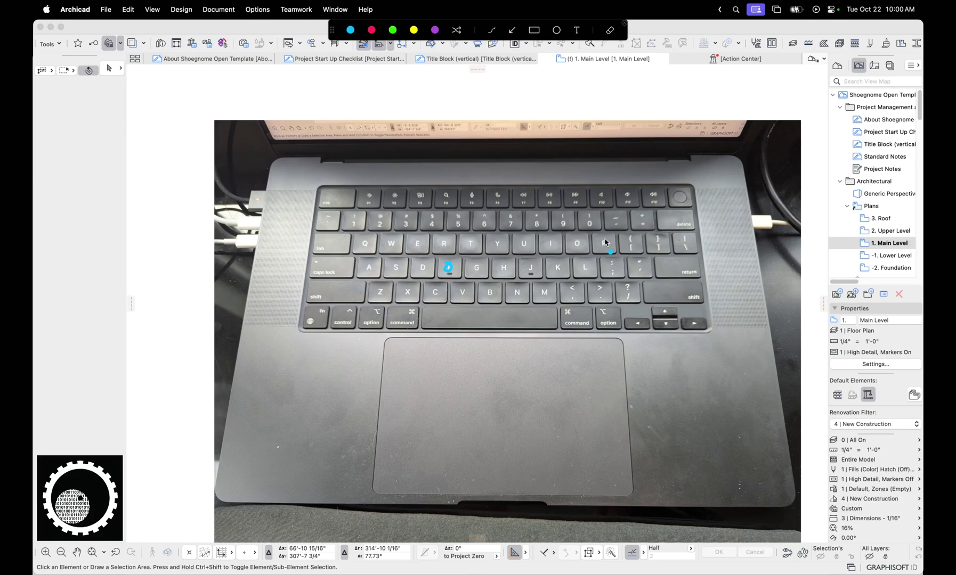
key("ctrl+alt+a")
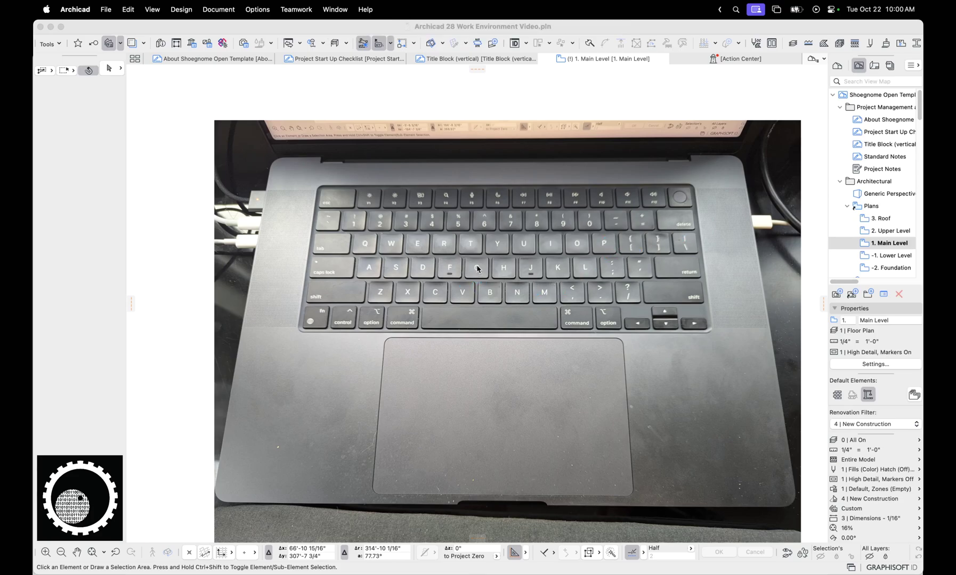
key("ctrl+alt+a")
left_click_drag(478, 269, 485, 281)
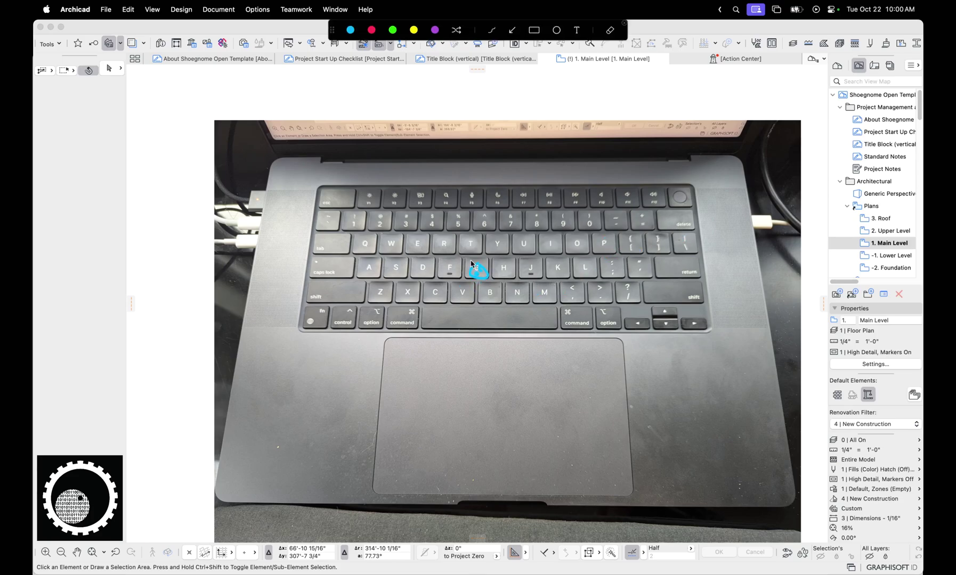
key("ctrl+alt+a")
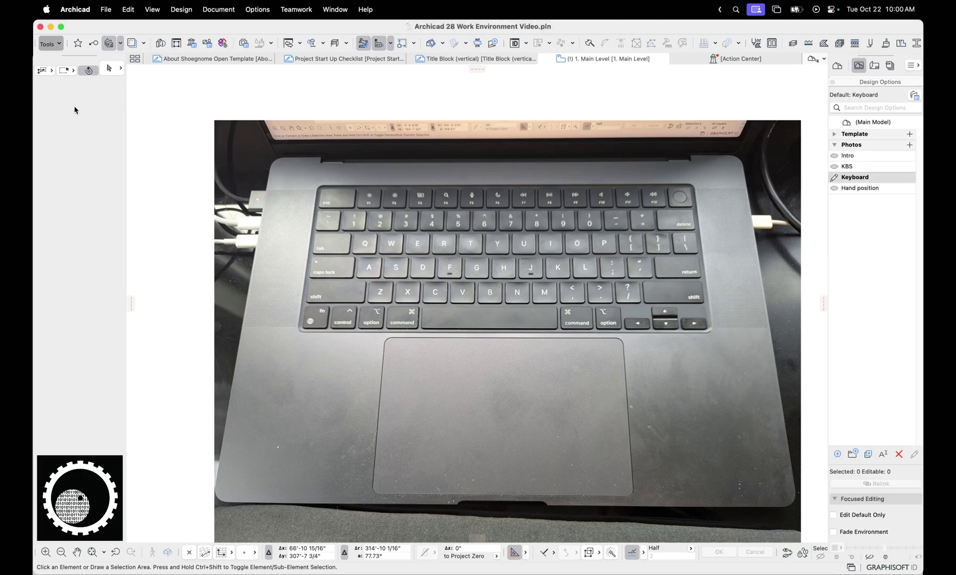
- Activate the Wall tool and cycle through its geometry methods, finishing with the PolyWall method
key("g")
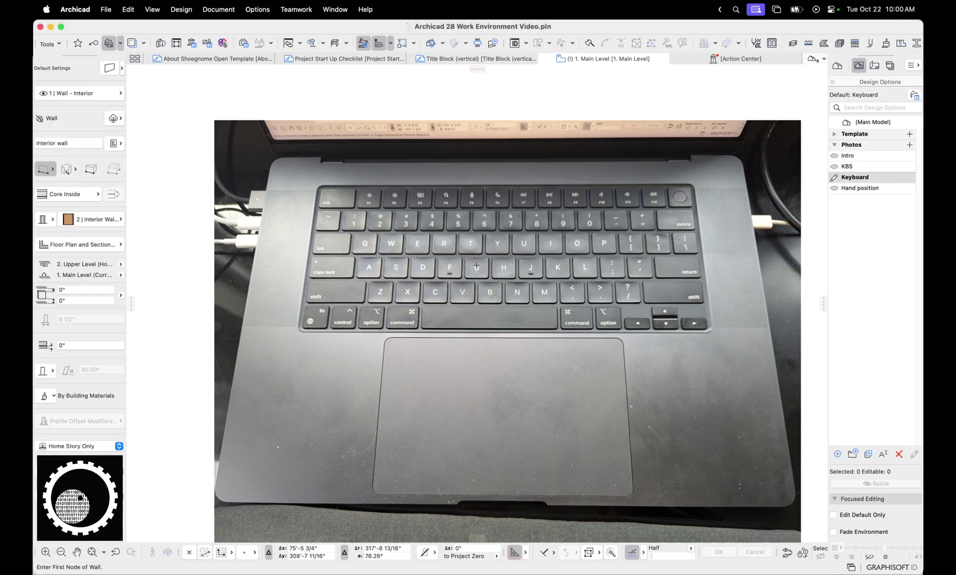
key("g")
key("g")
key("g")
key("g")
key("g")
key("g")
key("g")
key("g")
key("g")
key("g")
key("g")
key("g")
key("g")
key("g")
key("g")
key("g")
key("g")
key("g")
key("g")
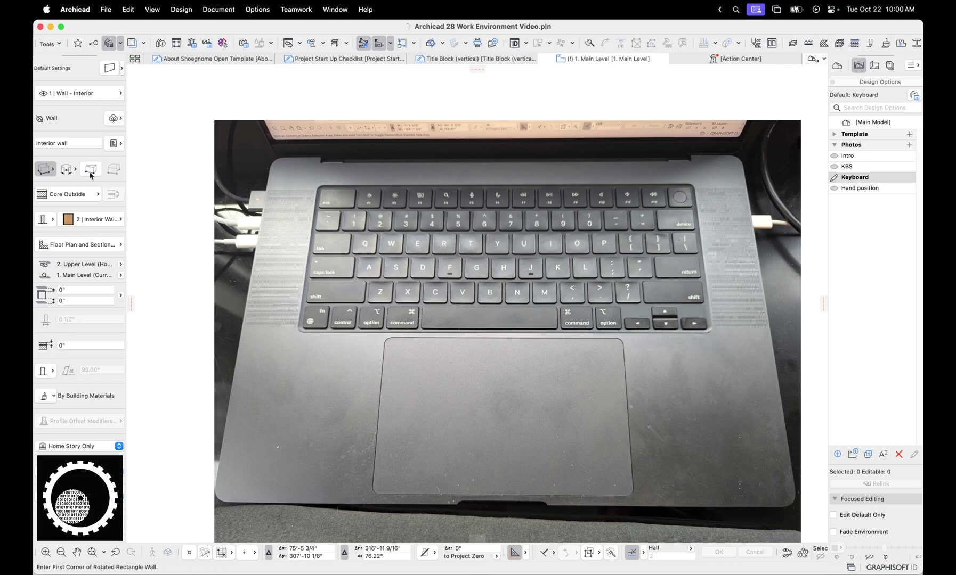
left_click(45, 170)
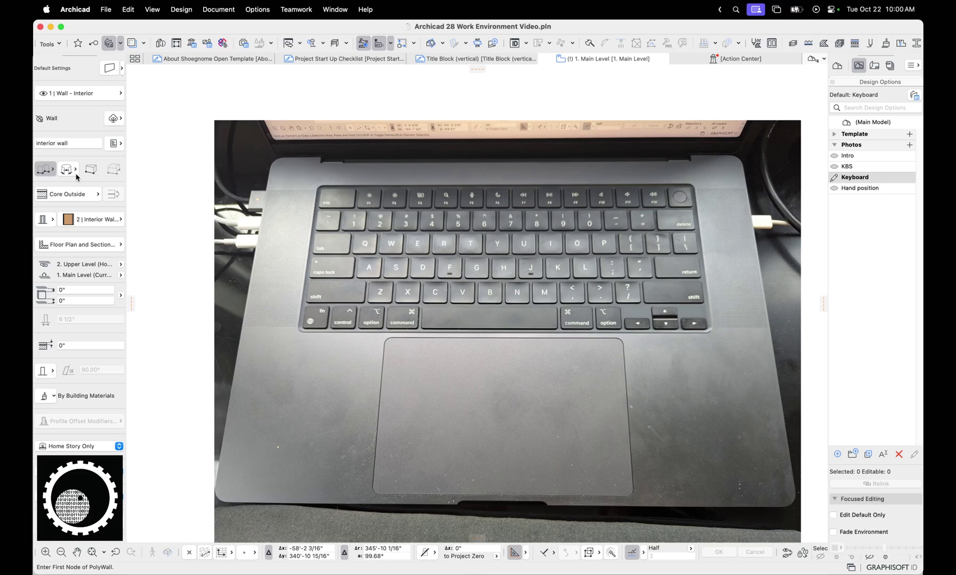
- Cycle the Wall tool's geometry method from PolyWall to Rotated Rectangle
key("g")
key("g")
key("g")
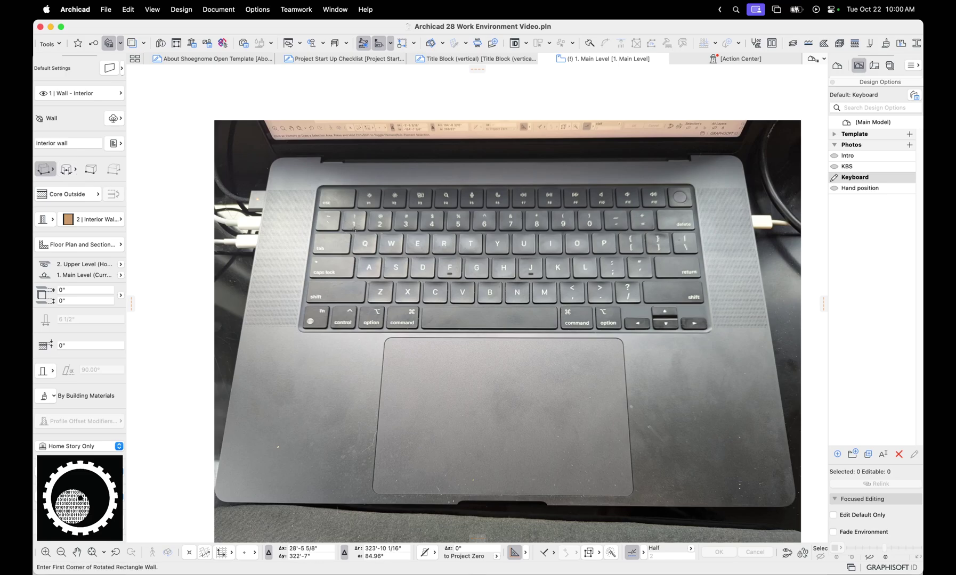
- Make Hand position the default design option, then annotate the hand and its reach towards the P key and clear the annotations
left_click(856, 188)
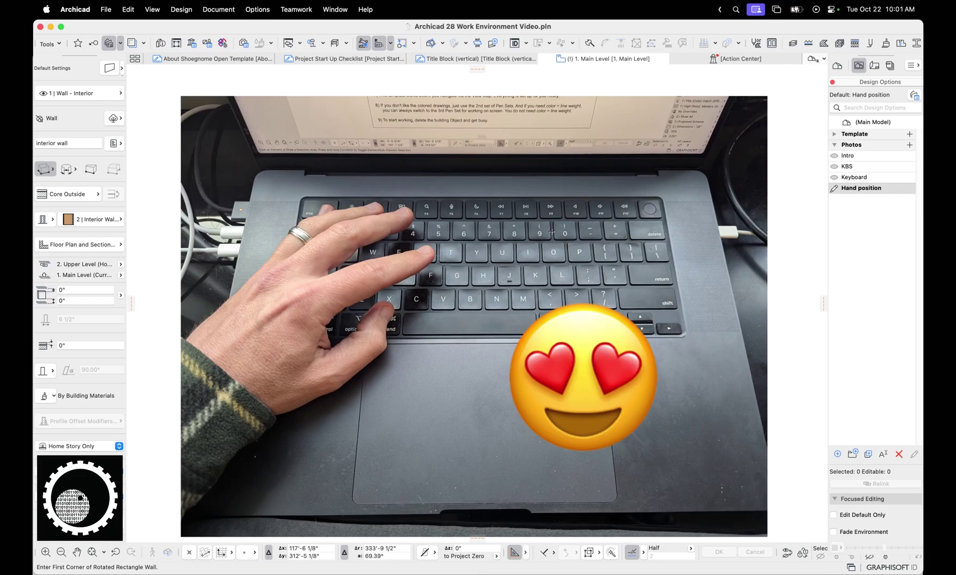
key("ctrl+a")
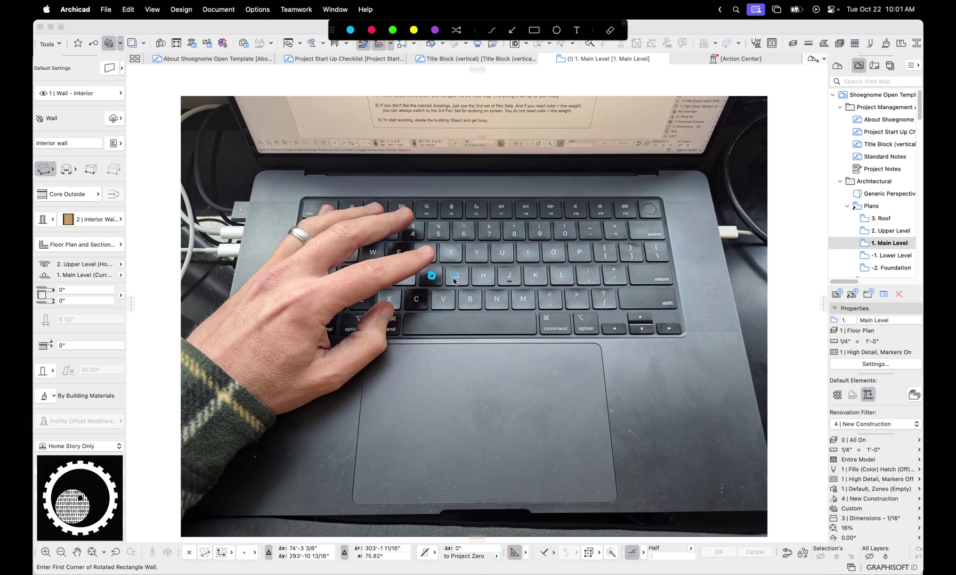
mouse_move(341, 216)
left_mouse_down()
mouse_move(227, 275)
mouse_move(319, 240)
mouse_move(285, 288)
left_mouse_up()
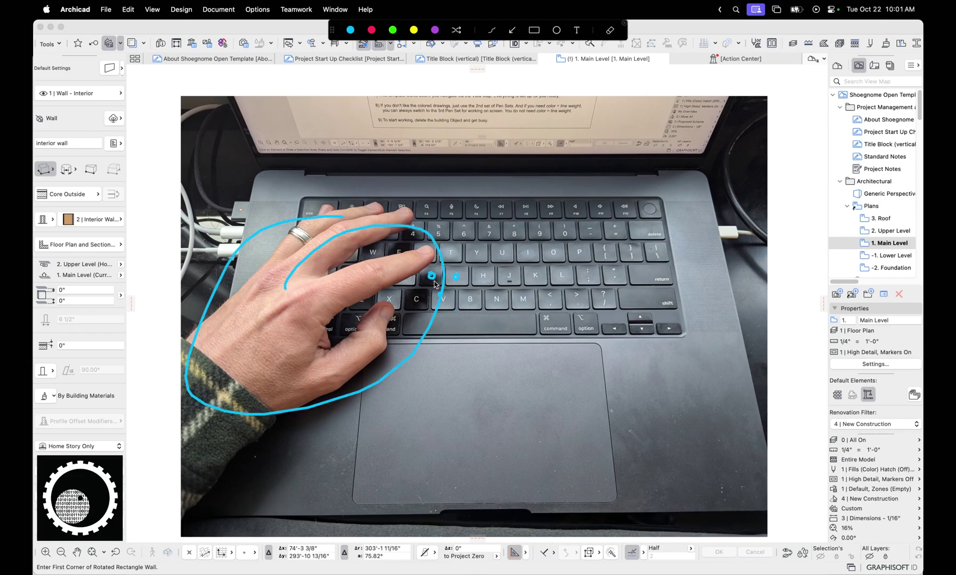
key("ctrl+a")
key("ctrl+a")
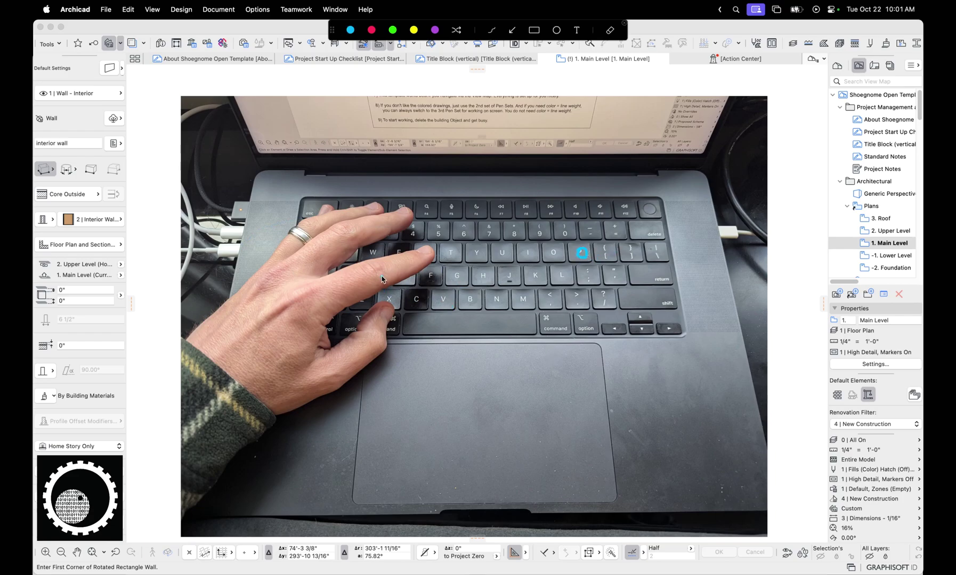
mouse_move(382, 278)
left_mouse_down()
mouse_move(617, 204)
mouse_move(597, 234)
mouse_move(580, 210)
left_mouse_up()
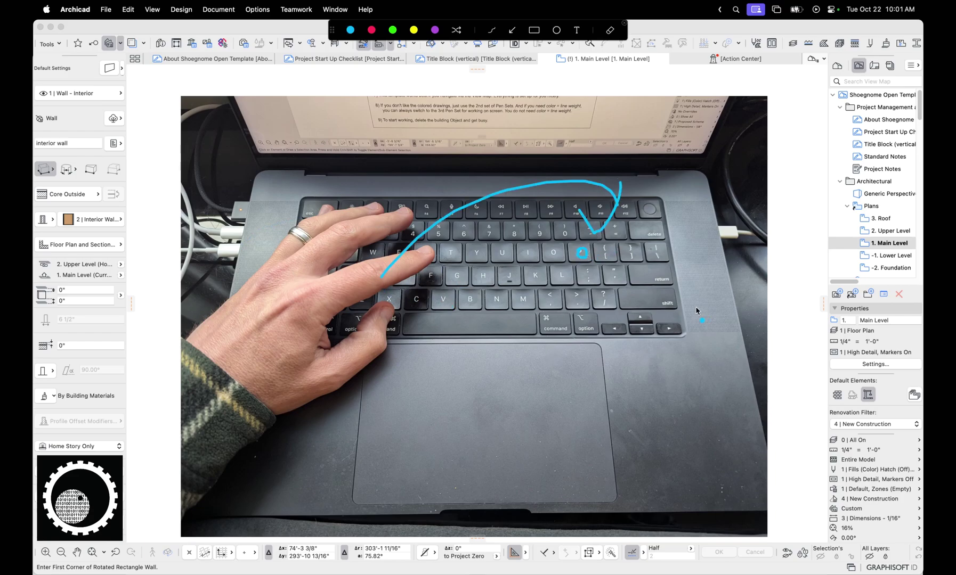
key("Escape")
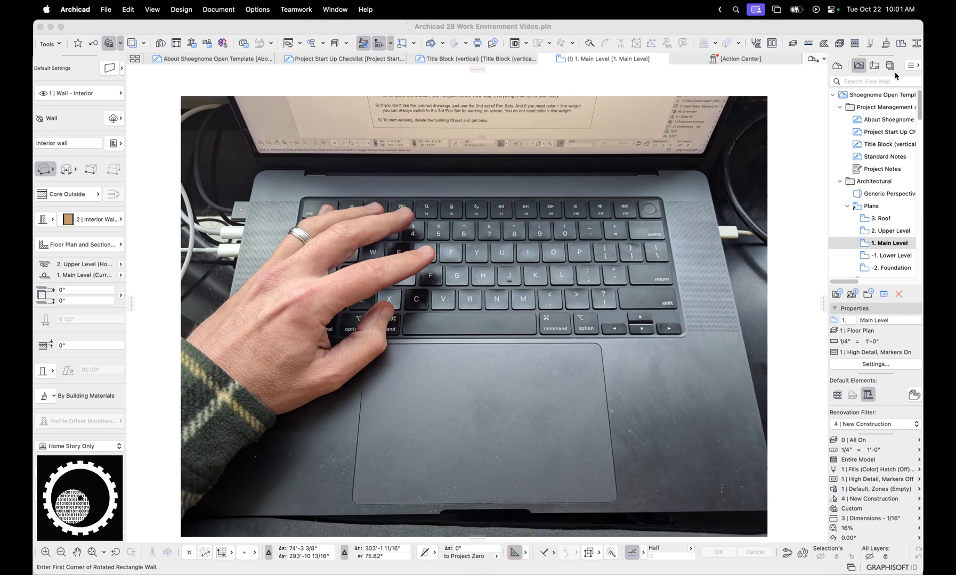
- Preview the Keyboard design option and make KBS the default option in the Photos set
left_click(111, 47)
left_click(868, 178)
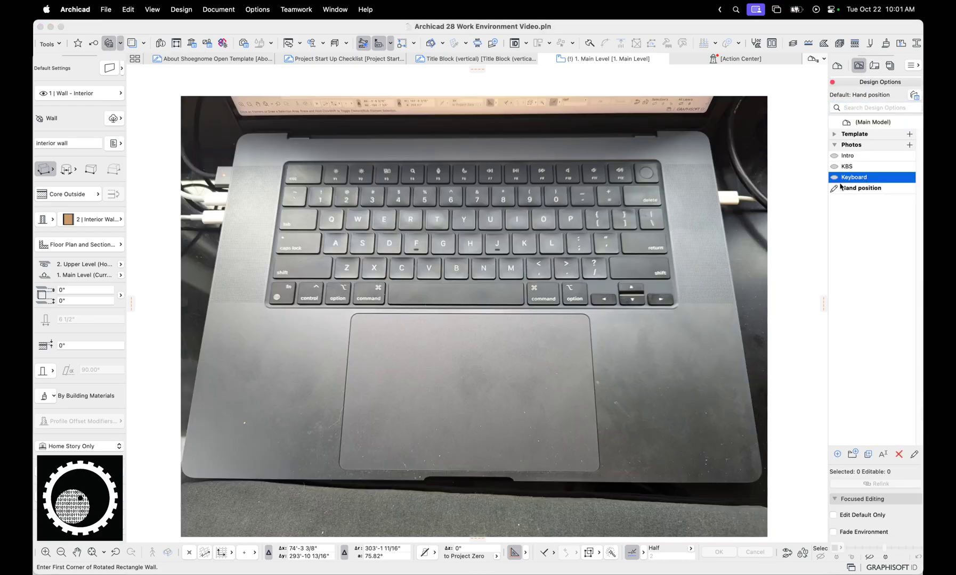
left_click(858, 167)
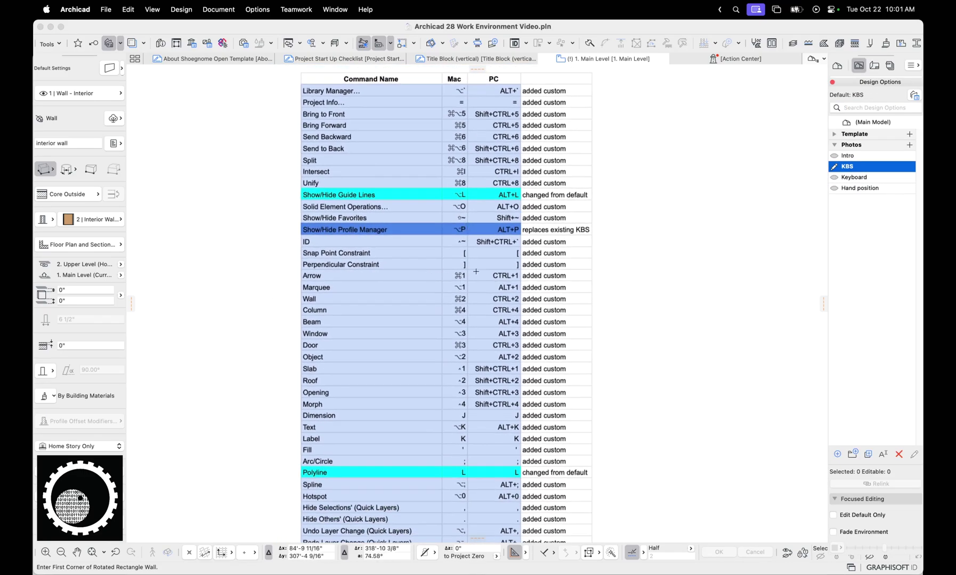
- Mark the tool shortcut rows in the table, including Dimension to Polyline, with the screen annotation pen and clear the marks
key("ctrl+shift+a")
mouse_move(464, 264)
left_mouse_down()
mouse_move(285, 305)
mouse_move(394, 426)
mouse_move(544, 274)
mouse_move(384, 283)
left_mouse_up()
key("Escape")
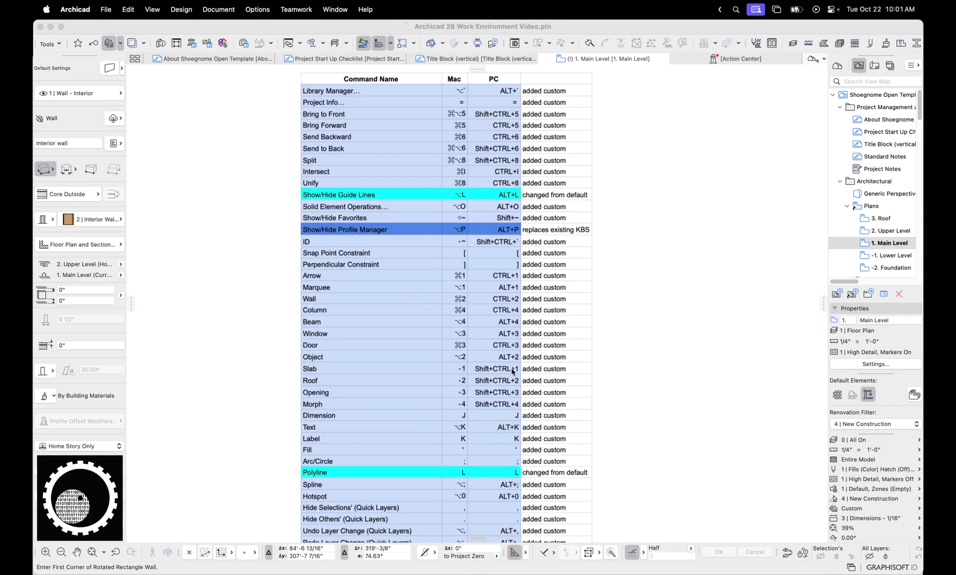
key("ctrl+shift+a")
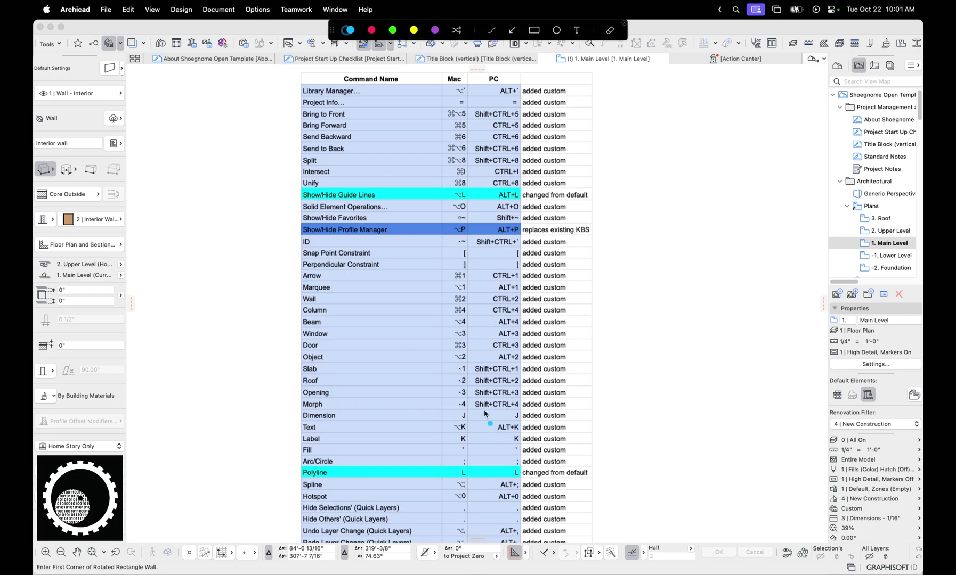
mouse_move(486, 412)
left_mouse_down()
mouse_move(328, 464)
mouse_move(532, 418)
mouse_move(397, 411)
left_mouse_up()
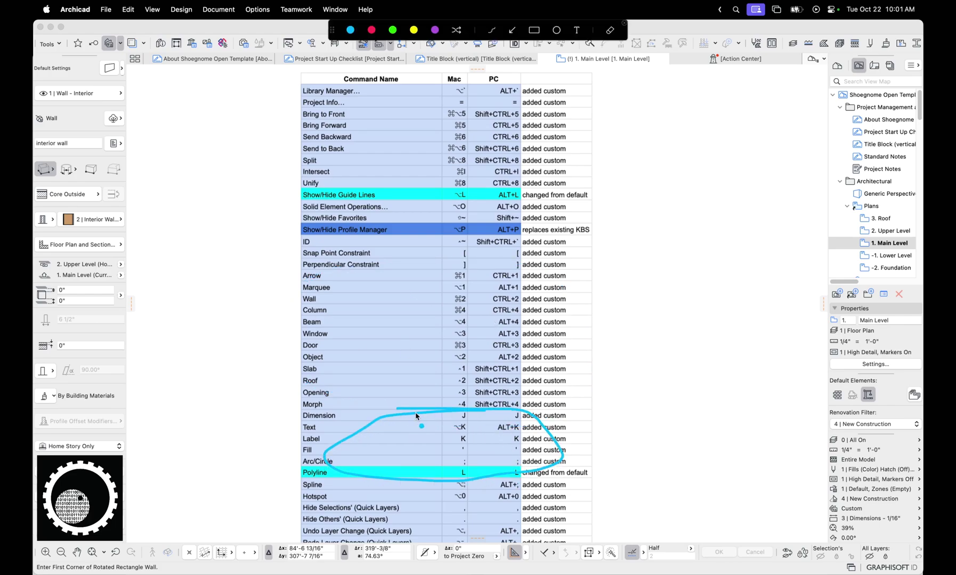
key("Escape")
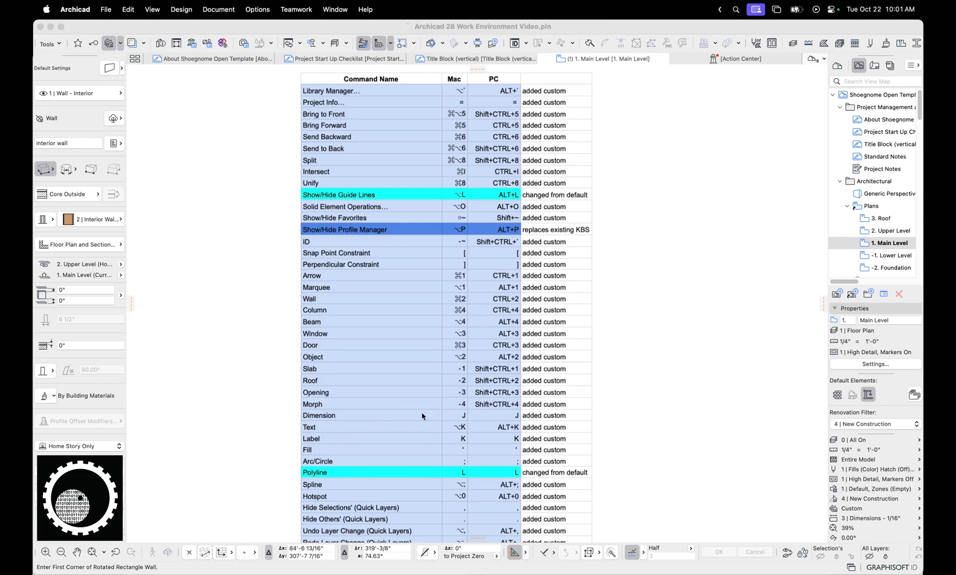
- Make Keyboard the default design option, then circle the 1–4 number keys and the nearby modifier keys and clear the annotations
middle_click_drag(420, 424, 400, 342)
scroll(401, 341, "down", 5)
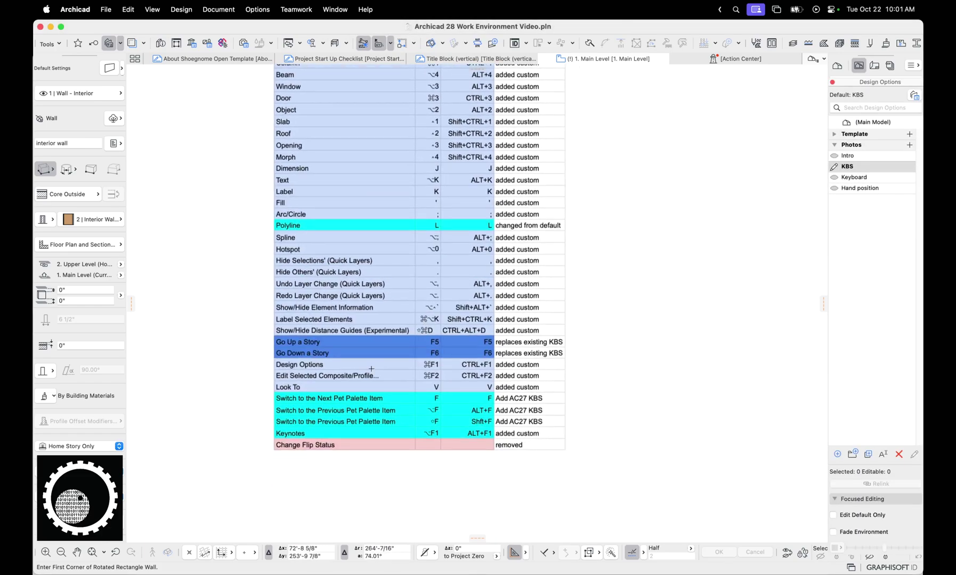
left_click(855, 179)
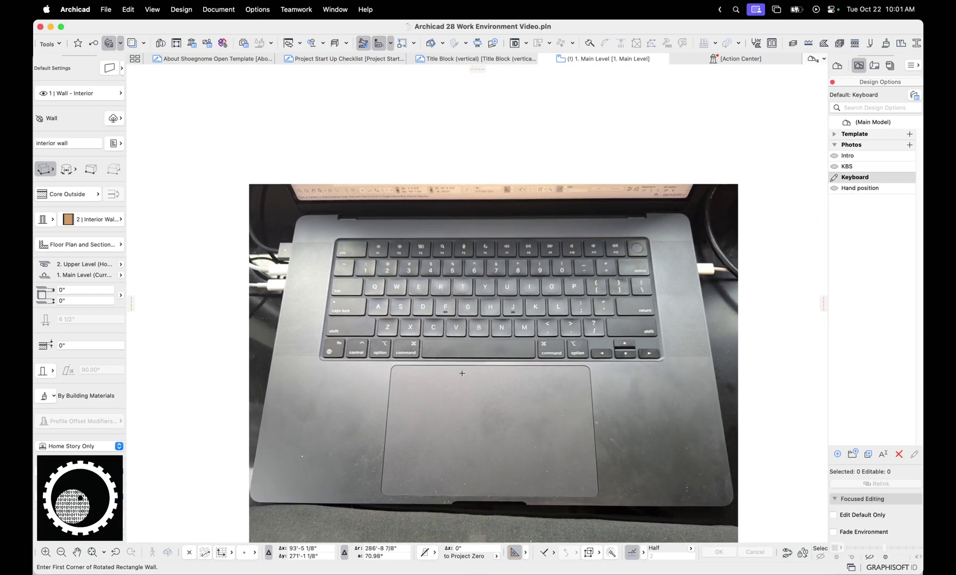
scroll(460, 336, "up", 3)
key("Escape")
key("ctrl+alt+a")
mouse_move(351, 219)
left_mouse_down()
mouse_move(329, 222)
mouse_move(341, 246)
mouse_move(354, 224)
mouse_move(328, 226)
left_mouse_up()
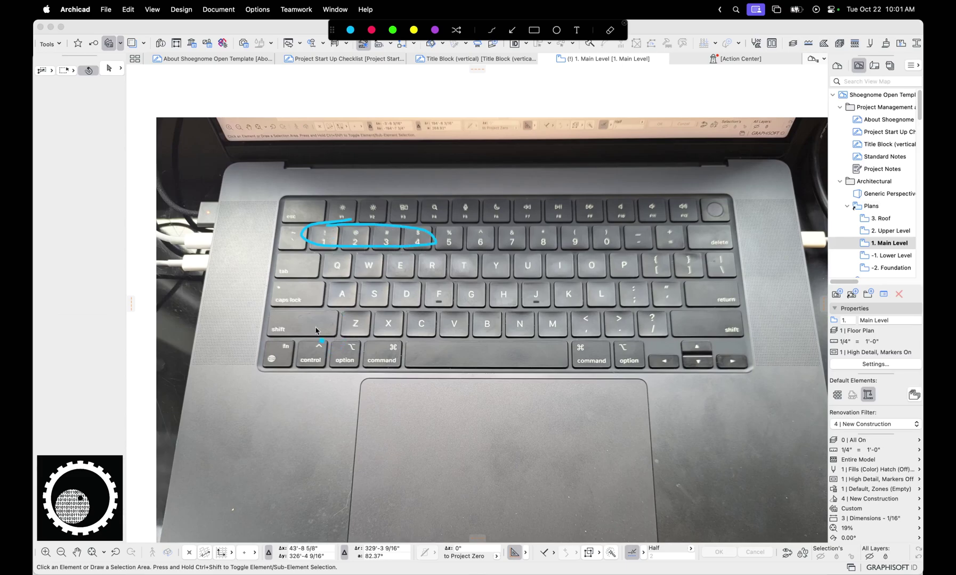
mouse_move(272, 336)
left_mouse_down()
mouse_move(403, 348)
mouse_move(281, 320)
left_mouse_up()
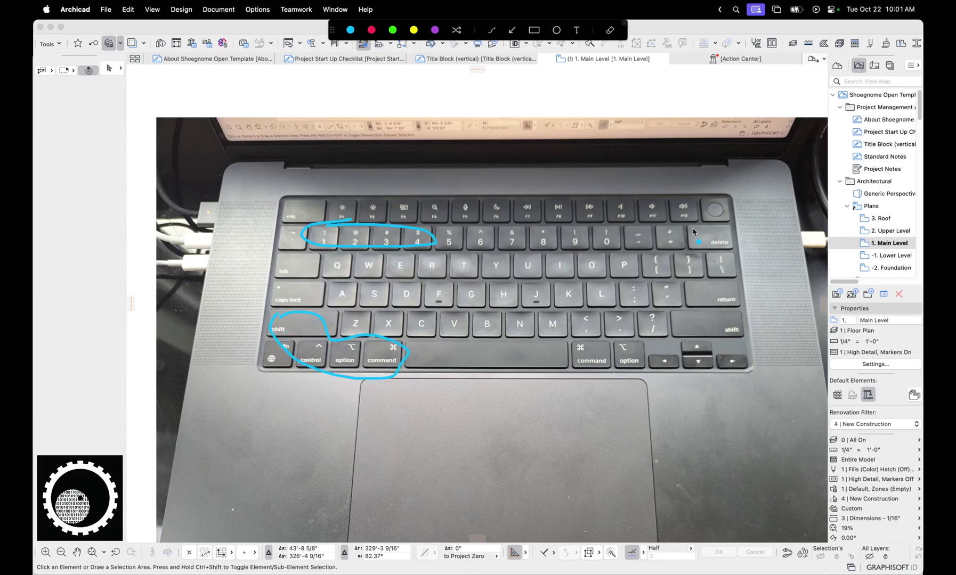
key("Escape")
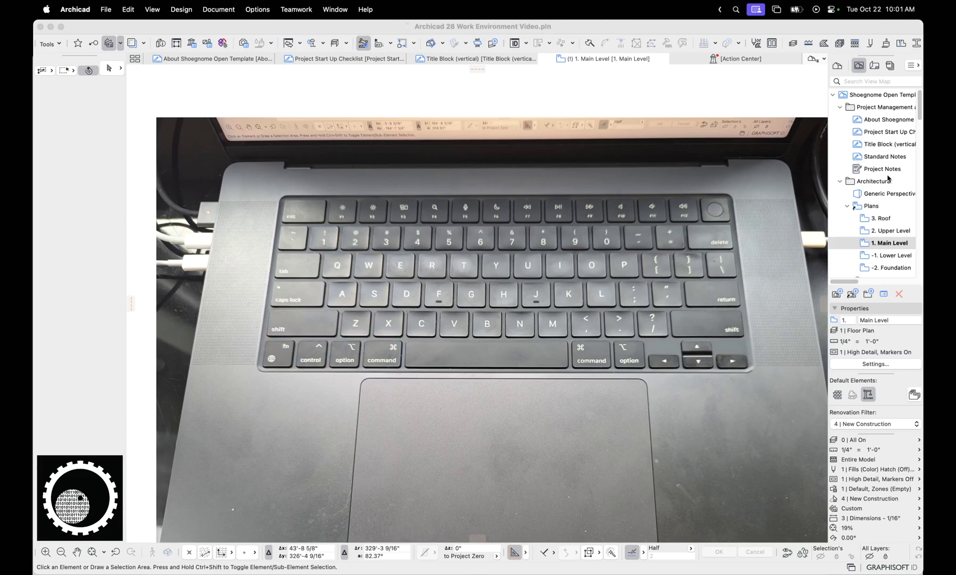
- Show the Design Options palette, make Hand position the default option and mark the hand with the annotation pen
left_click(109, 43)
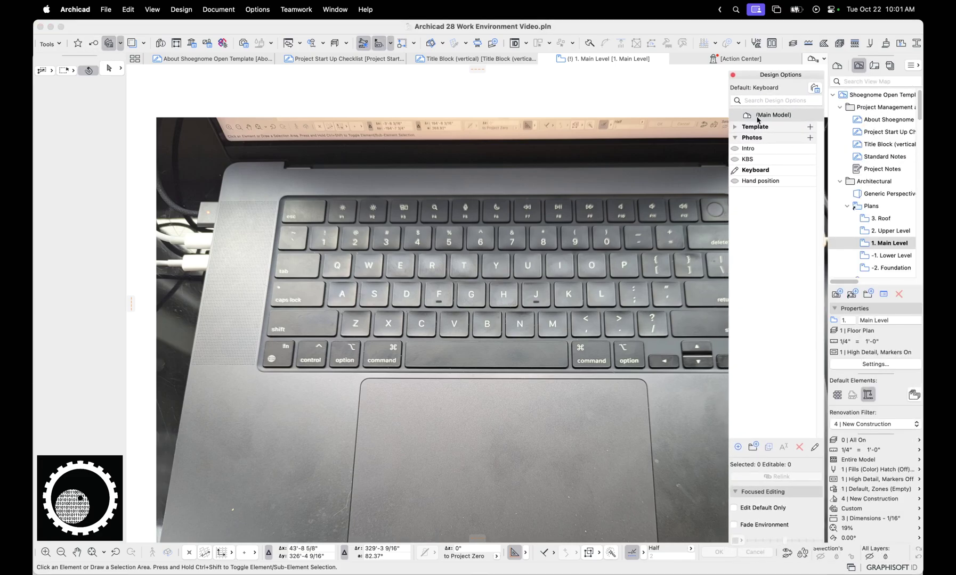
left_click(762, 181)
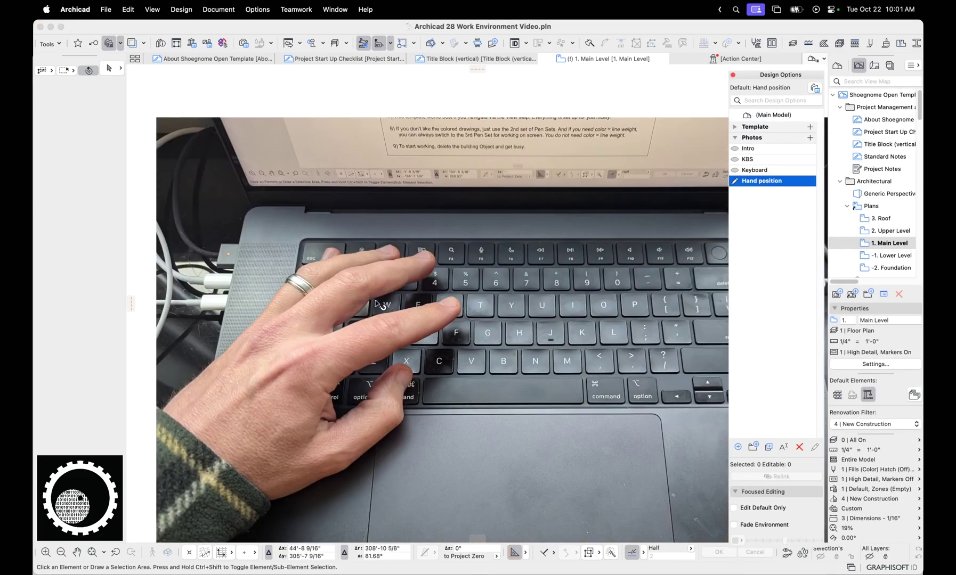
mouse_move(408, 262)
left_mouse_down()
mouse_move(341, 288)
mouse_move(376, 274)
left_mouse_up()
mouse_move(296, 349)
left_mouse_down()
mouse_move(415, 386)
mouse_move(296, 352)
left_mouse_up()
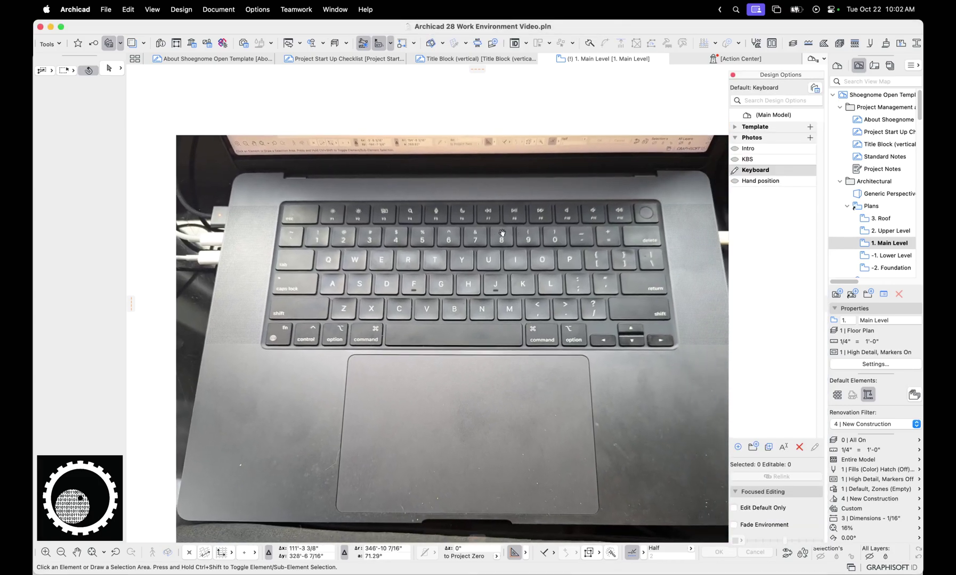
- Mark the keys around L and around F on the keyboard photo with the annotation pen and clear the marks
mouse_move(586, 272)
left_mouse_down()
mouse_move(491, 299)
mouse_move(625, 292)
mouse_move(533, 275)
left_mouse_up()
key("Escape")
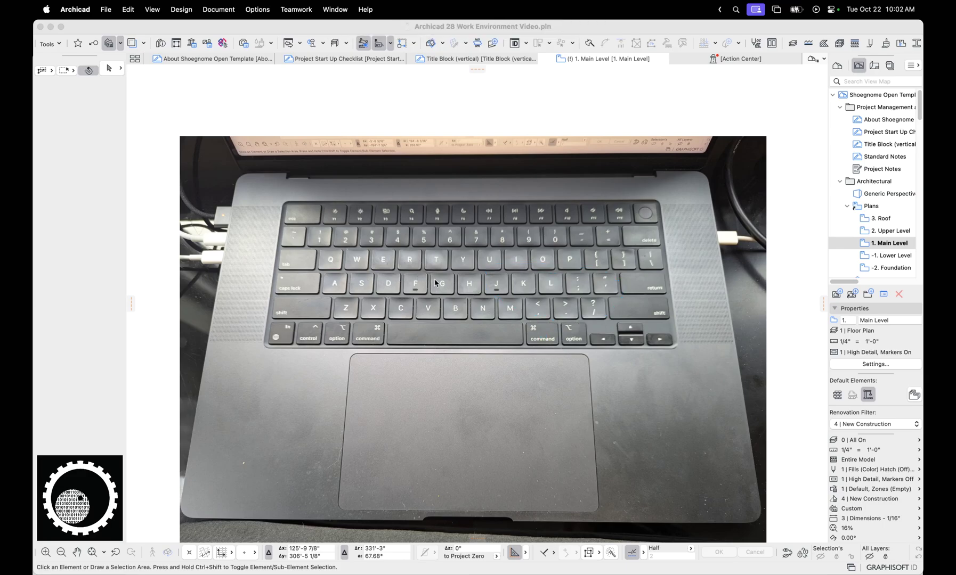
key("ctrl+a")
mouse_move(429, 277)
left_mouse_down()
mouse_move(439, 301)
mouse_move(406, 276)
left_mouse_up()
key("Escape")
- Draw a two-segment interior wall above the keyboard photo, switching to the PolyWall method after the first point, first segment about 26'-7"
left_click(326, 122)
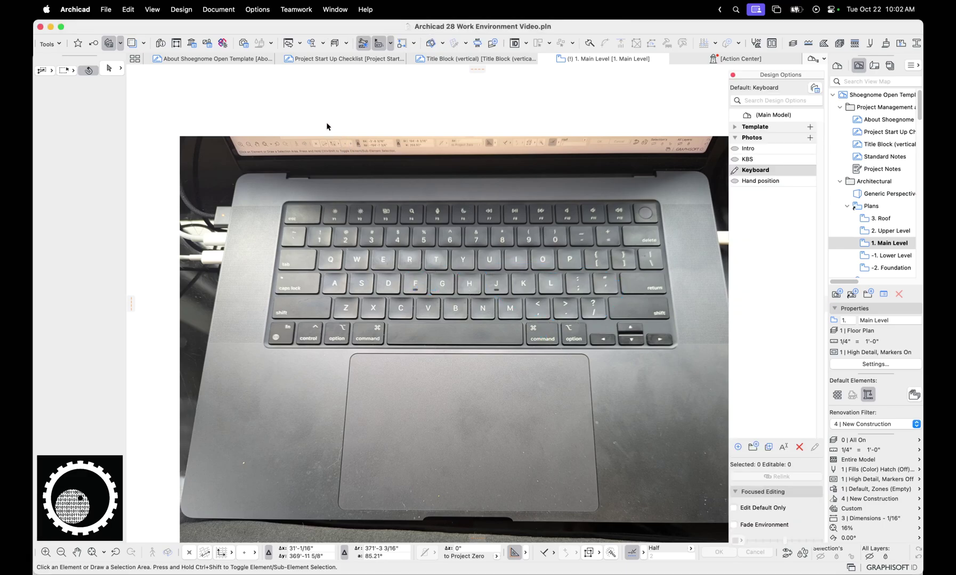
key("w")
left_click(333, 100)
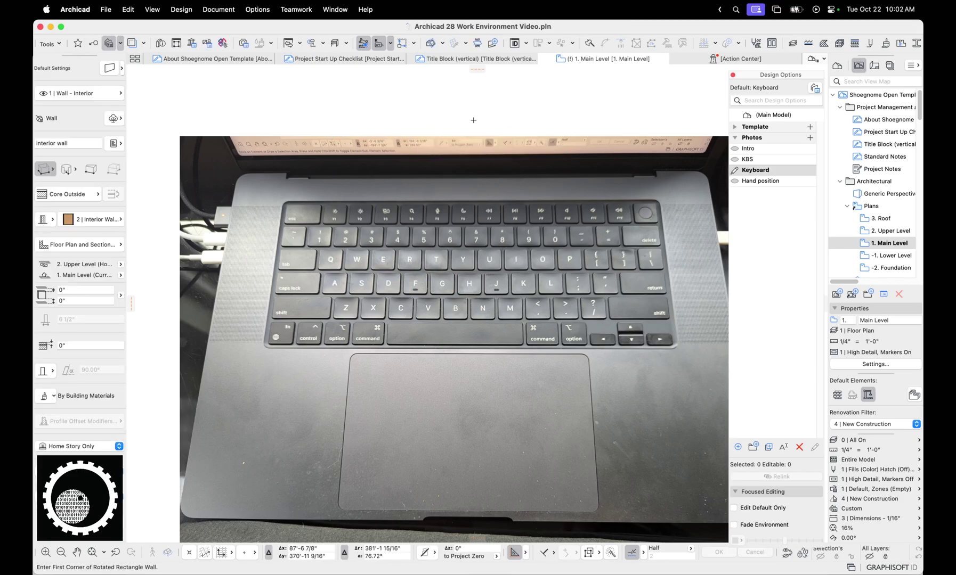
left_click(368, 95)
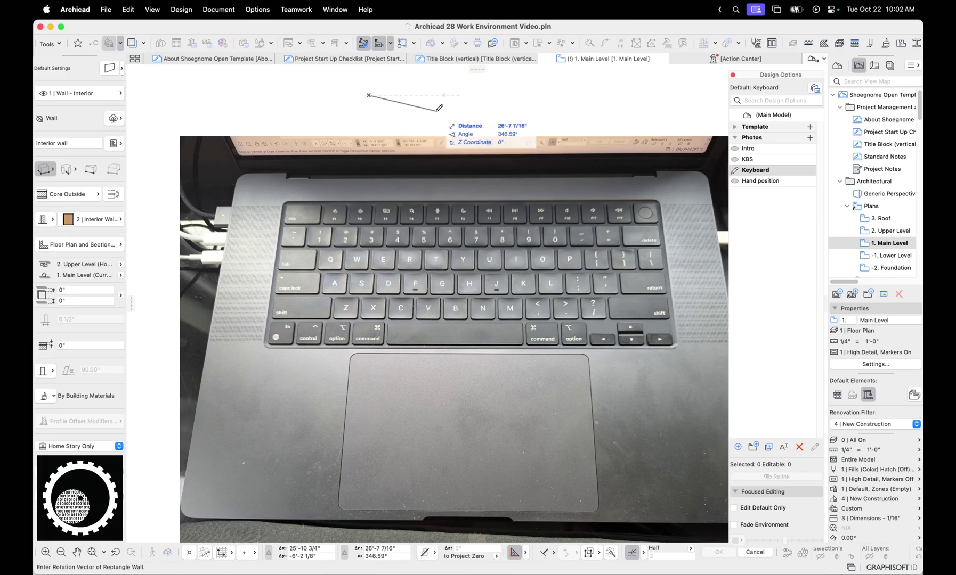
key("g")
key("g")
key("g")
key("g")
key("g")
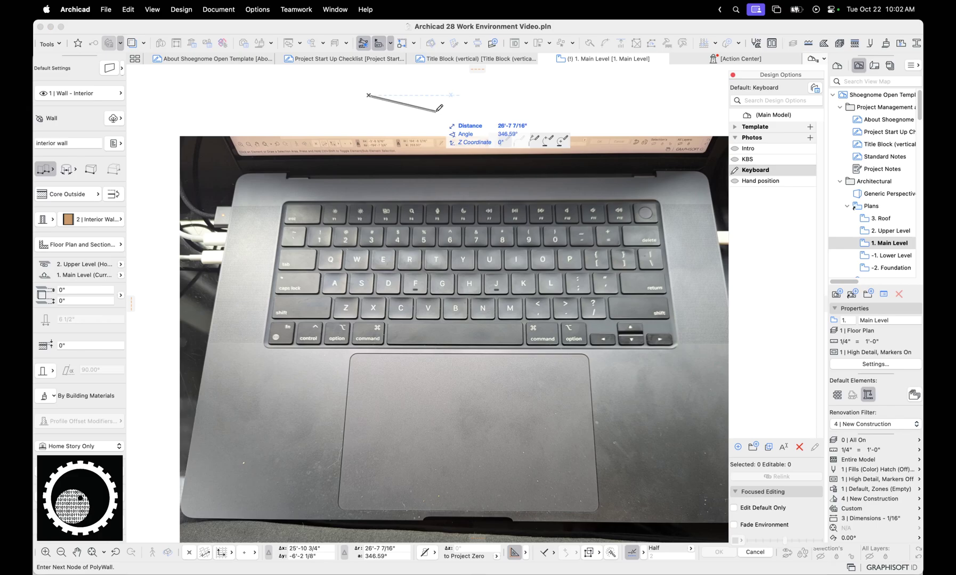
left_click(437, 113)
double_click(460, 101)
key("Escape")
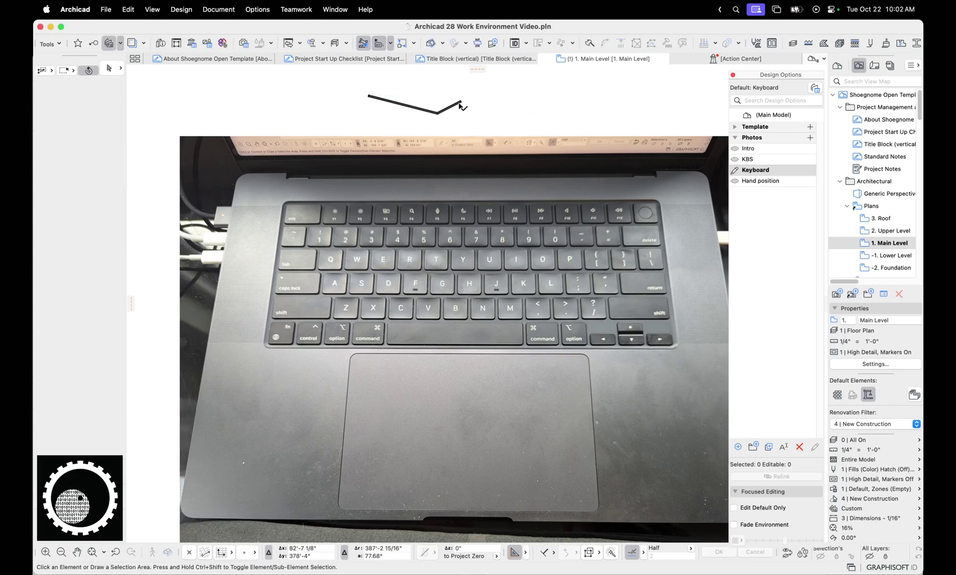
- Select the end node of the new PolyWall and cycle through its pet palette items
left_click(459, 101)
key("super+m")
key("f")
key("f")
key("f")
key("f")
key("f")
key("f")
key("f")
key("f")
key("f")
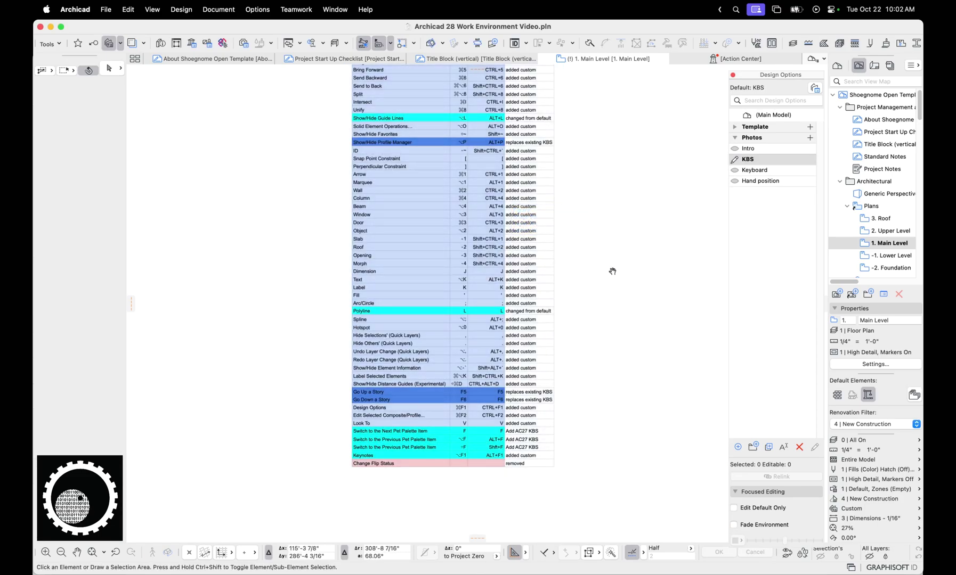
- Close the Design Options palette, then show and hide the Keynotes palette
middle_click_drag(612, 272, 608, 318)
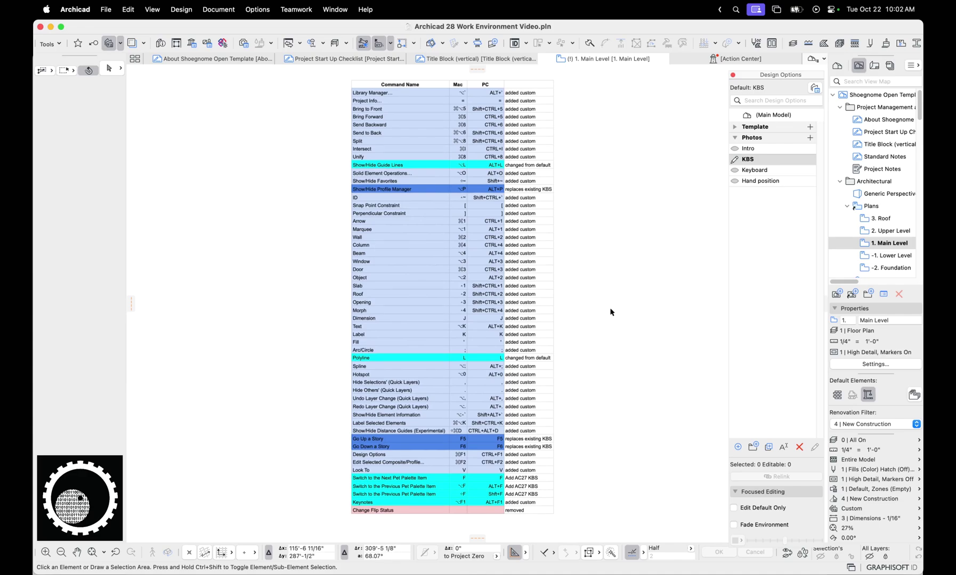
left_click(733, 74)
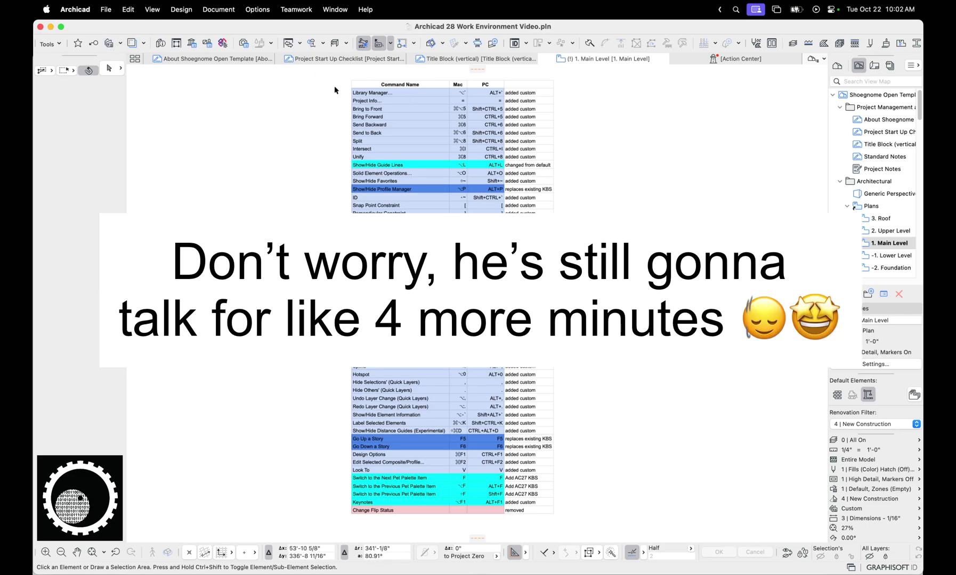
left_click(94, 47)
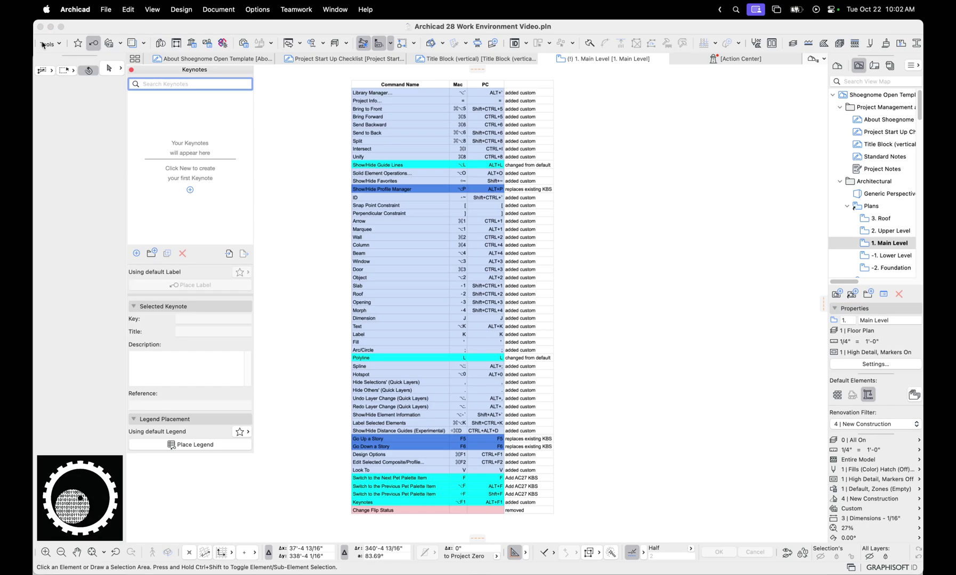
left_click(94, 45)
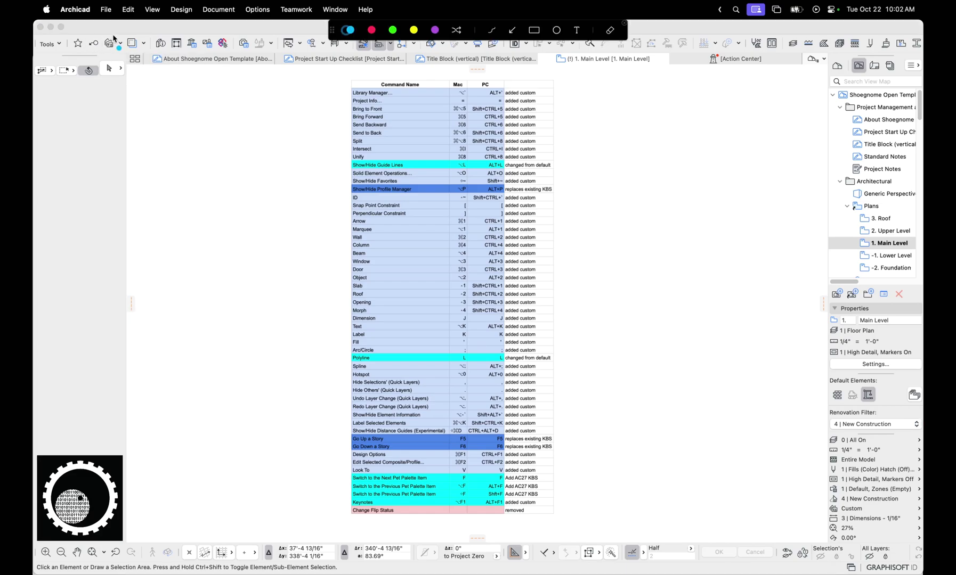
- Circle the Design Options palette toggle with the screen annotation pen and clear the annotation
mouse_move(100, 38)
left_mouse_down()
mouse_move(106, 56)
mouse_move(125, 52)
left_mouse_up()
key("Escape")
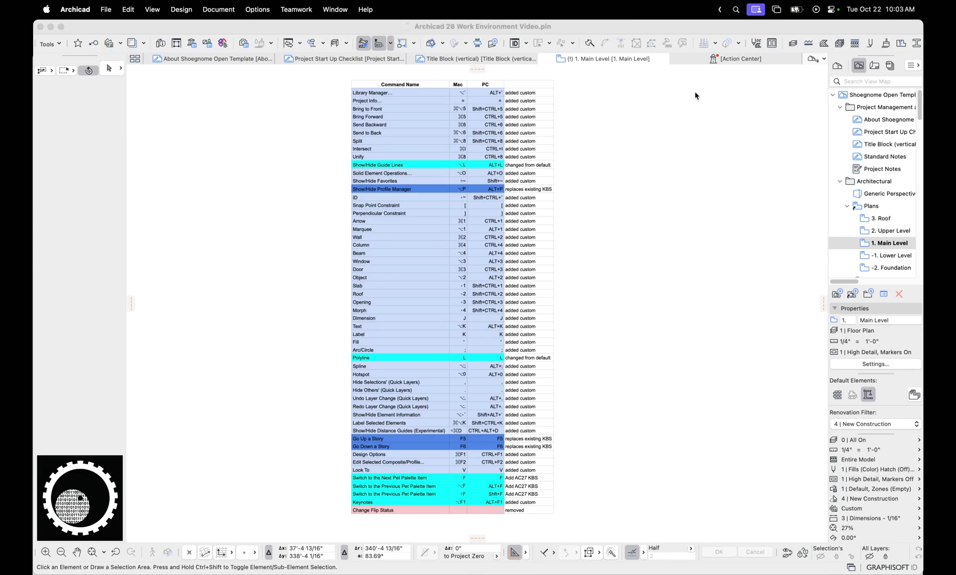
- Open the Work Environment settings at the stored profiles
left_click(257, 9)
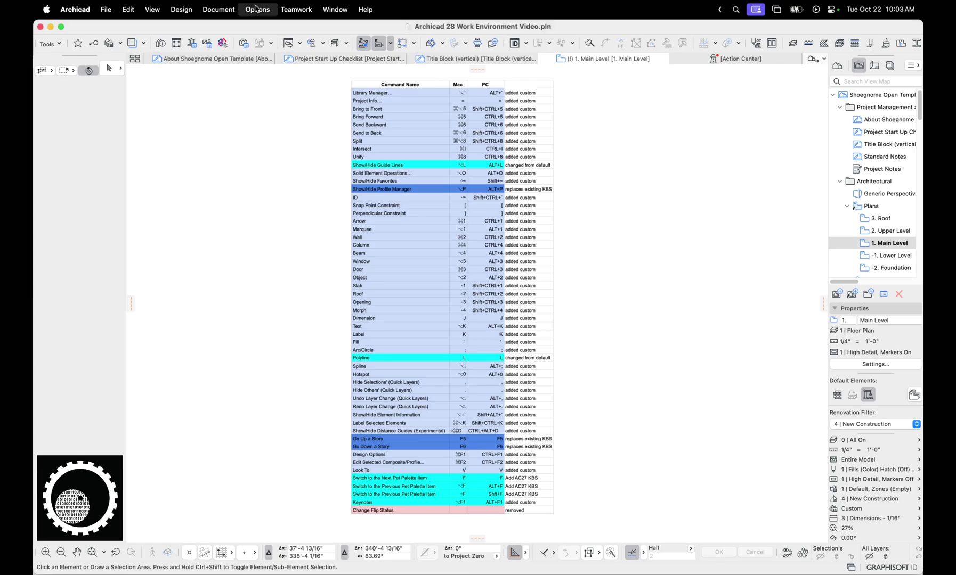
left_click(287, 325)
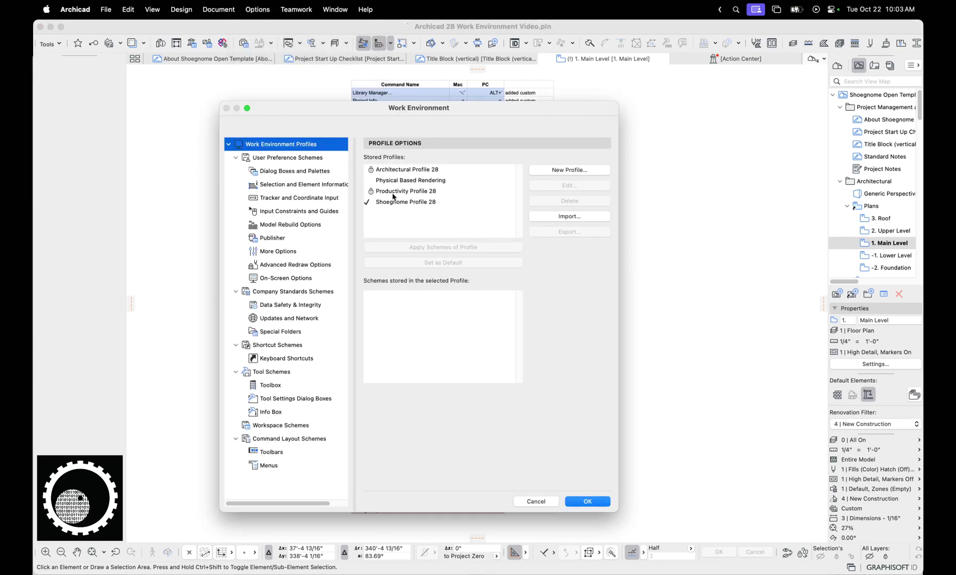
- Examine the Physical Based Rendering profile's stored schemes and the experimental features under the User Preference Schemes' More Options
left_click(415, 181)
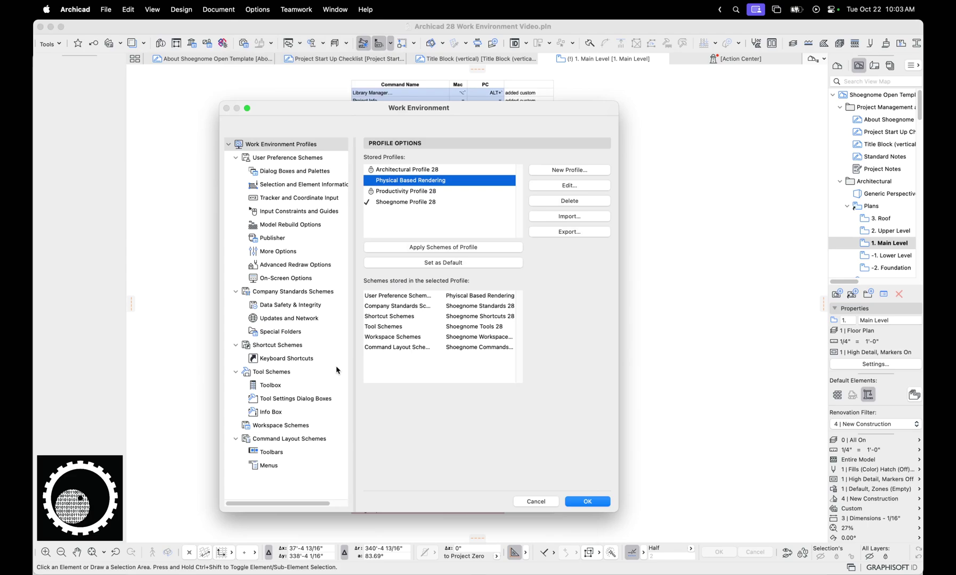
left_click(294, 278)
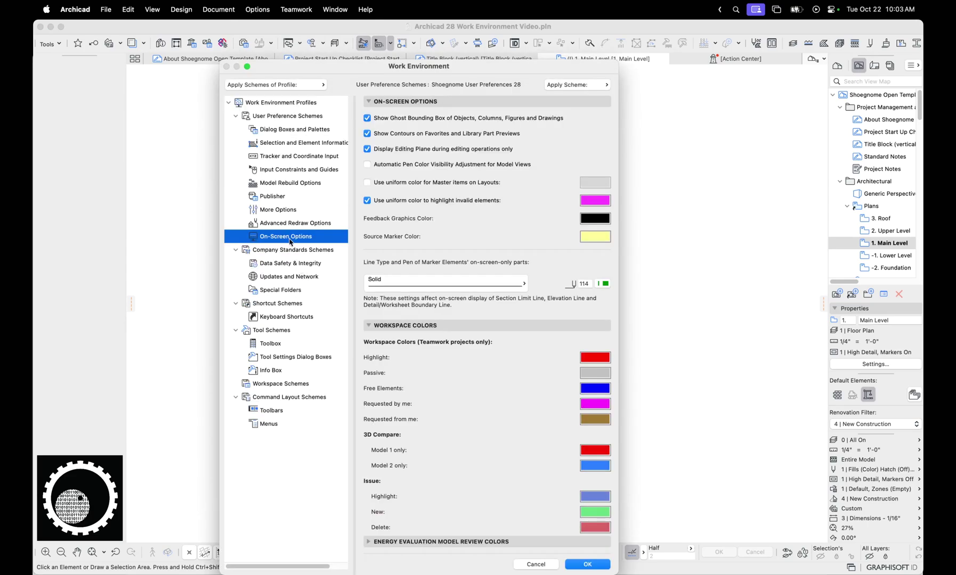
left_click(296, 210)
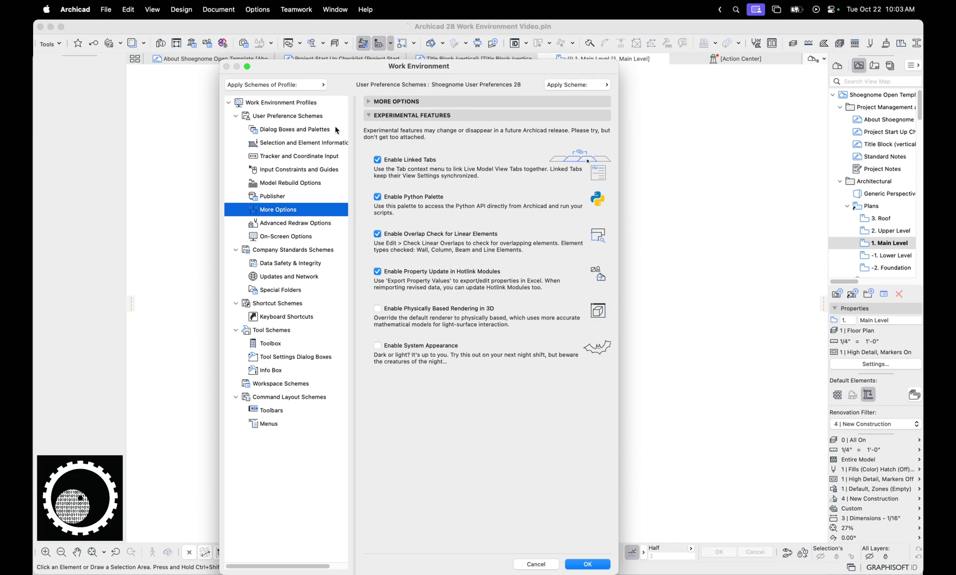
left_click(281, 102)
left_click(384, 256)
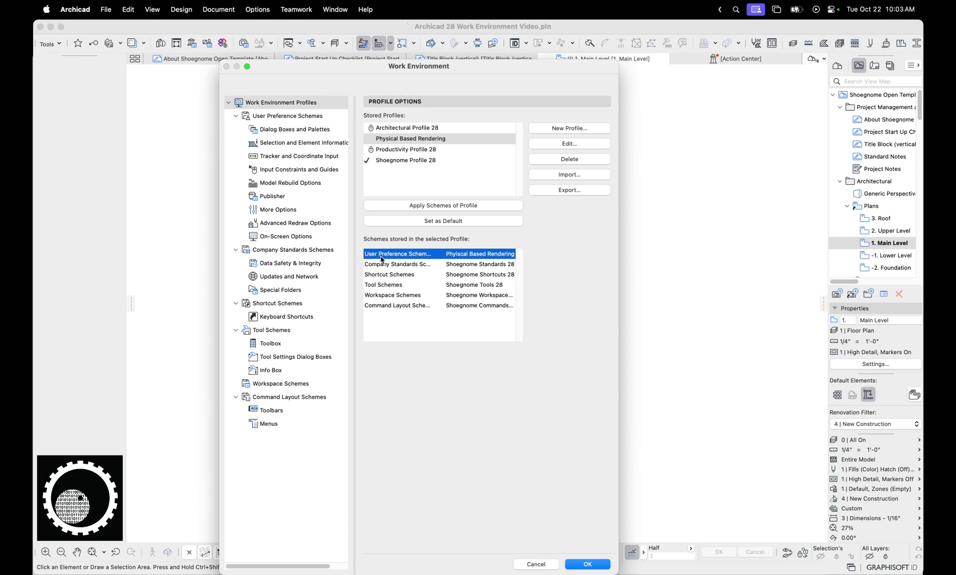
- Open the user preference scheme of Shoegnome Profile 28 and enable Physically Based Rendering in 3D among its experimental features
left_click(404, 162)
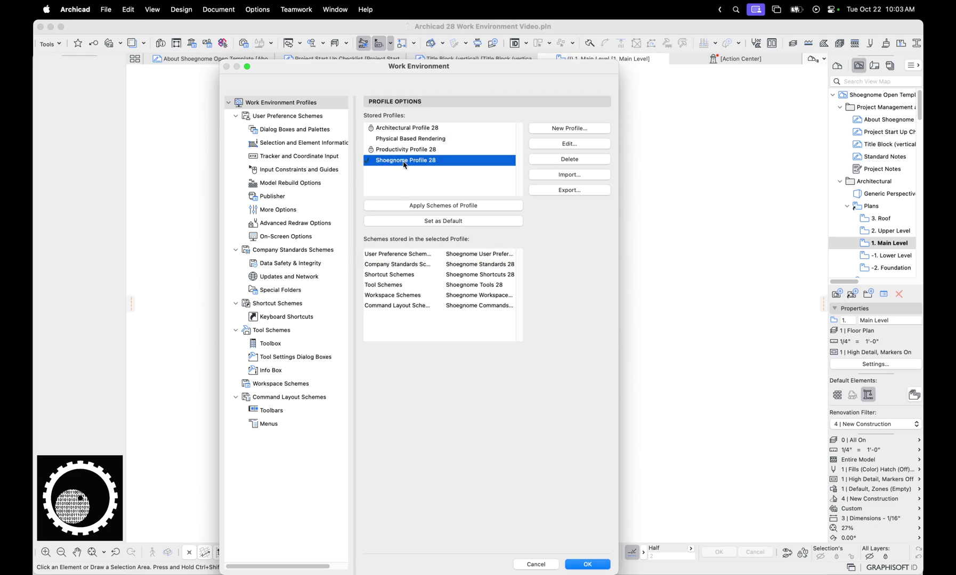
double_click(410, 251)
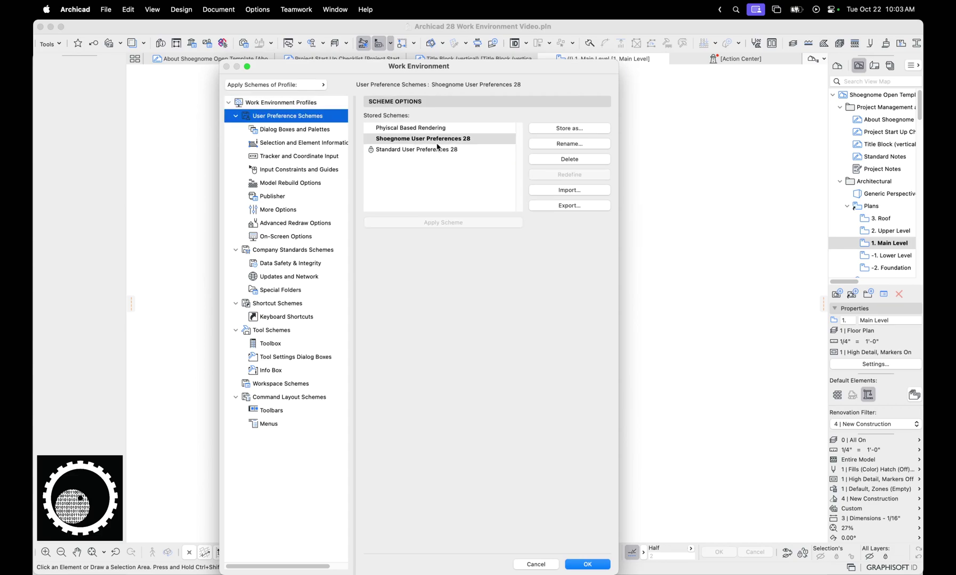
left_click(290, 215)
left_click(409, 310)
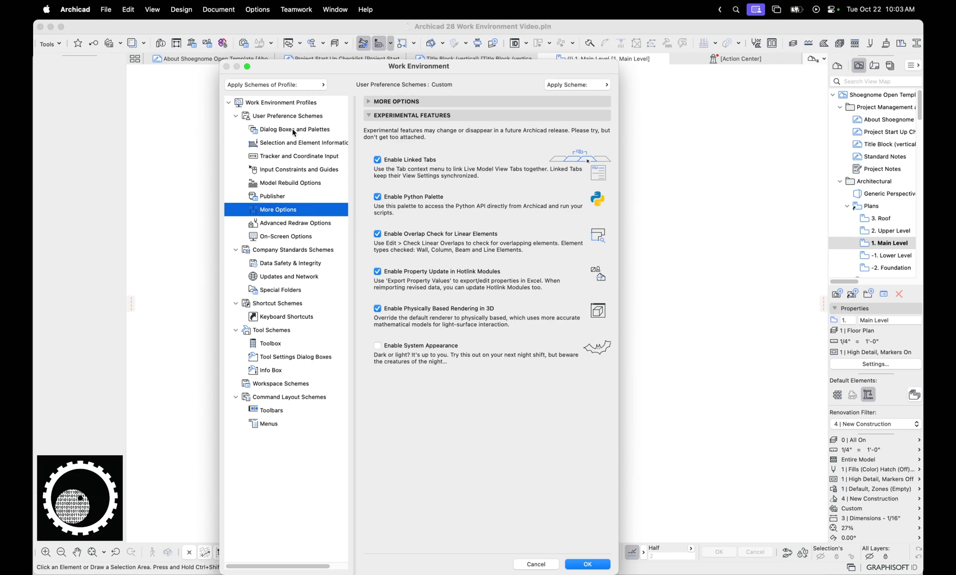
- Review the user preference scheme stored in the Physical Based Rendering profile and cancel the Work Environment changes
left_click(288, 116)
left_click(425, 140)
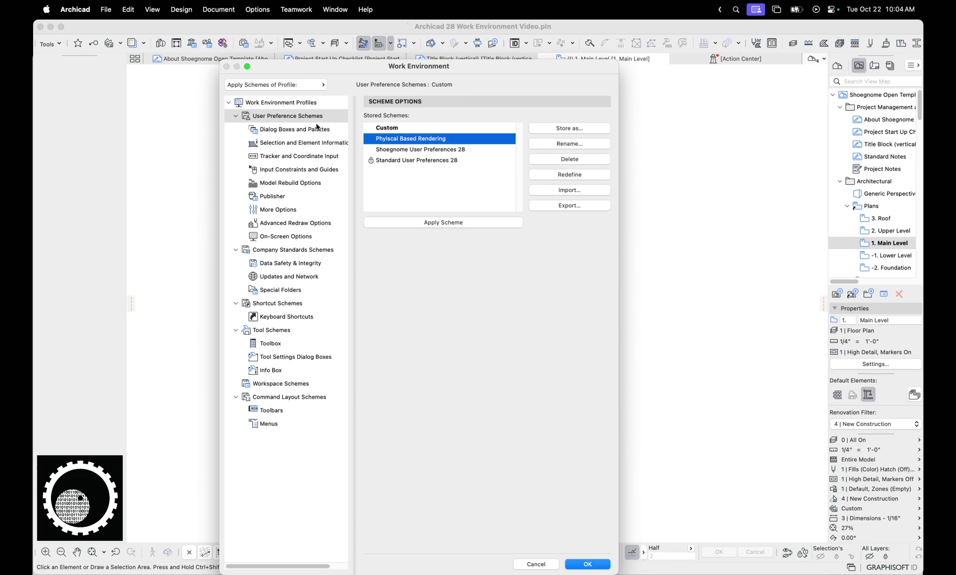
left_click(294, 115)
left_click(293, 103)
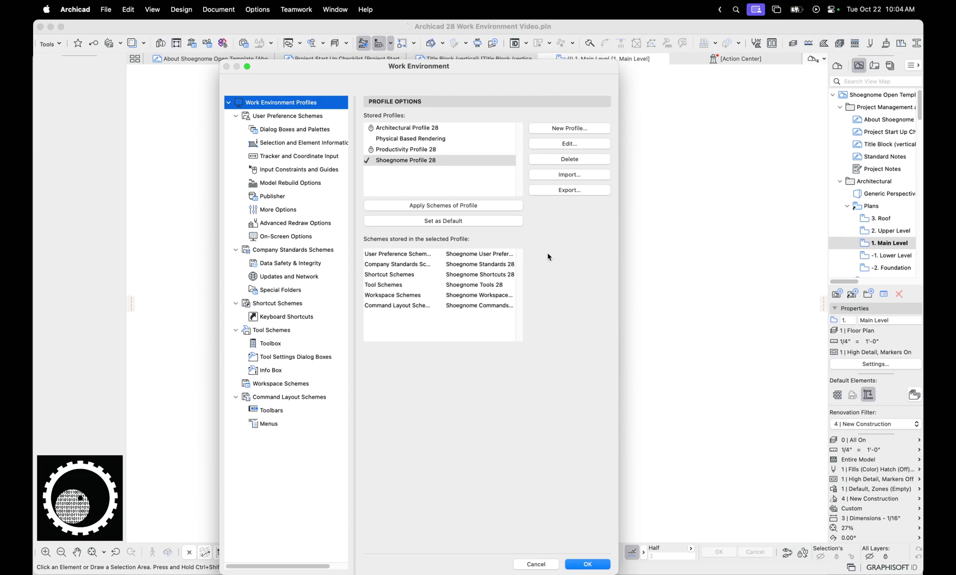
left_click(421, 139)
left_click(441, 255)
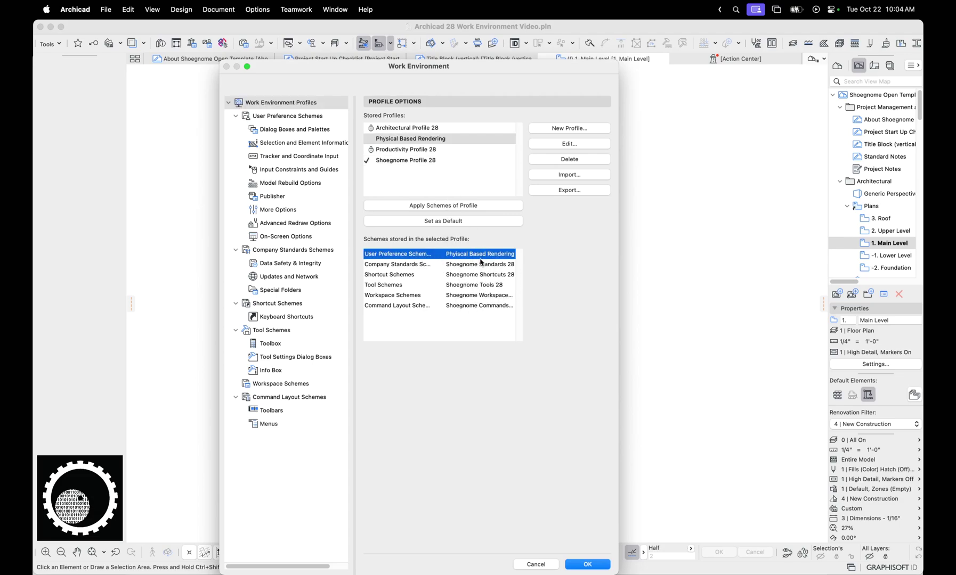
left_click(552, 564)
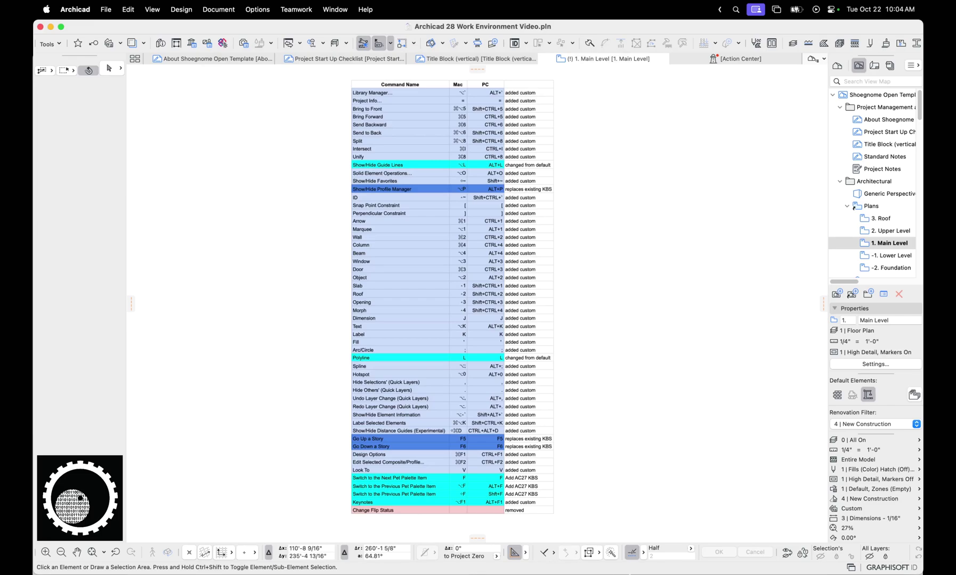
- Switch to the townhouse project's 3D perspective, view the parking side, and apply the Physical Based Rendering profile
left_click(673, 559)
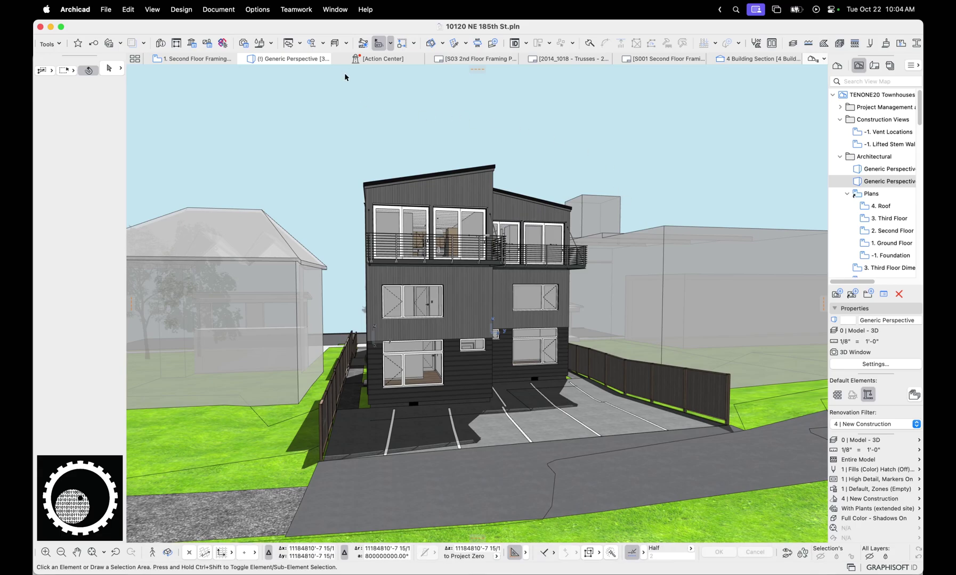
middle_click_drag(503, 157, 481, 160, "shift")
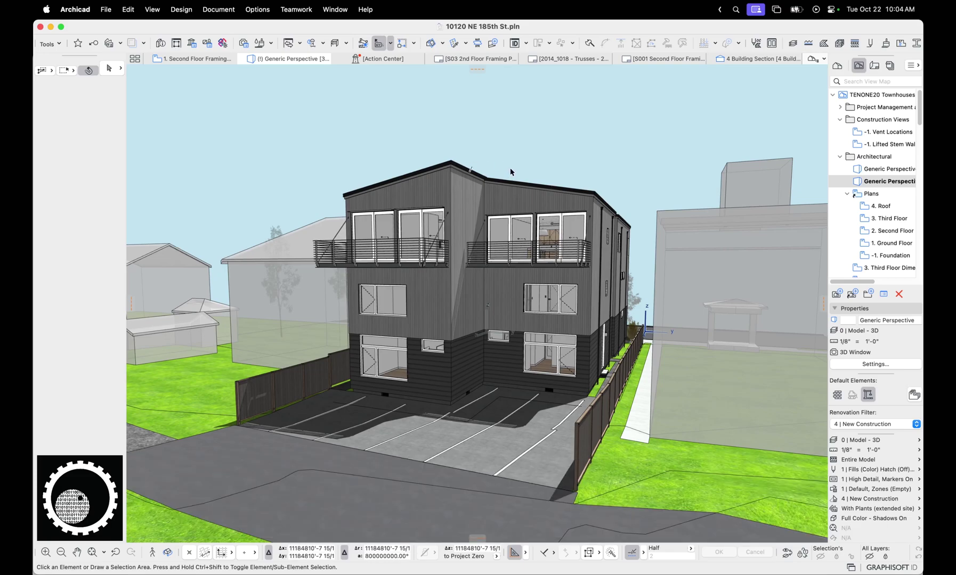
key("o")
left_click_drag(511, 181, 523, 143)
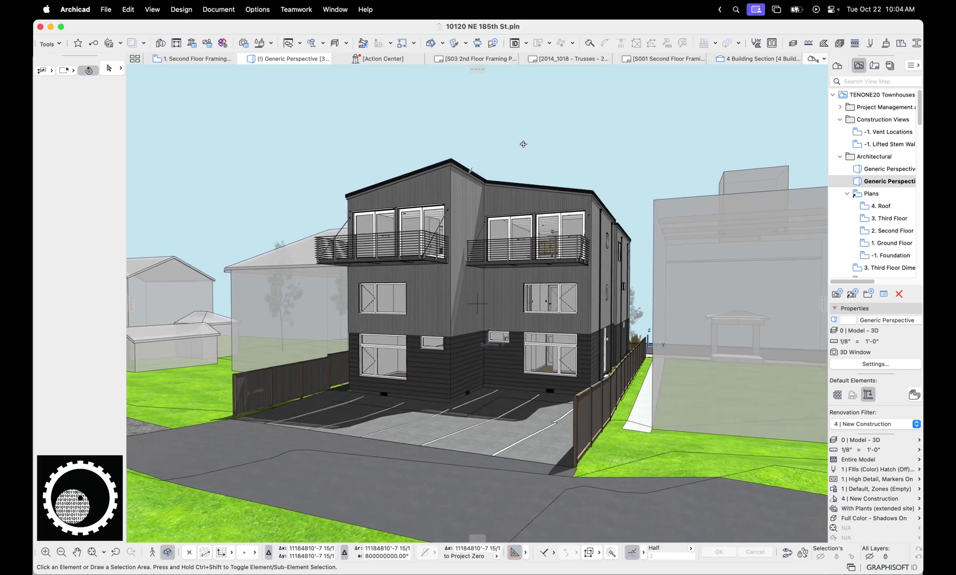
key("o")
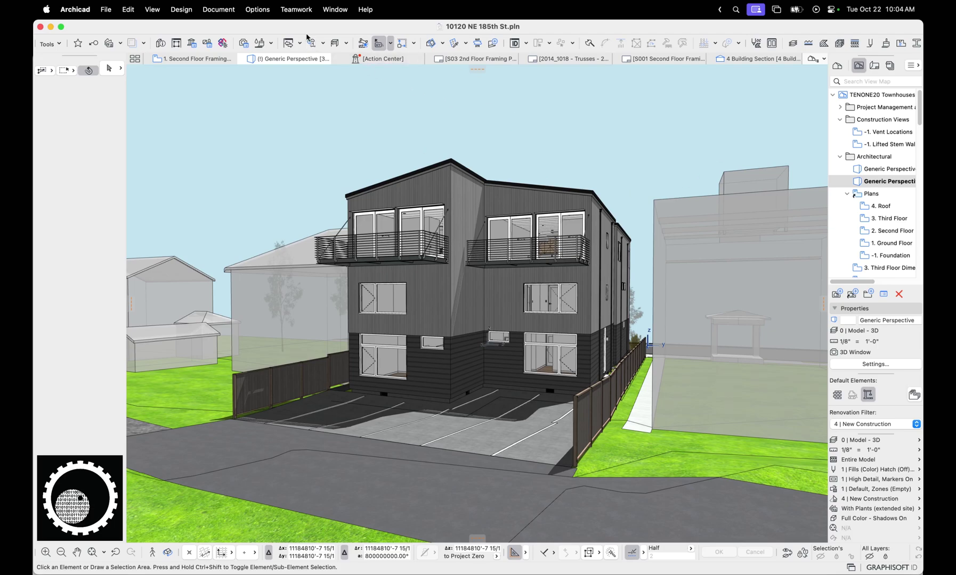
left_click(261, 9)
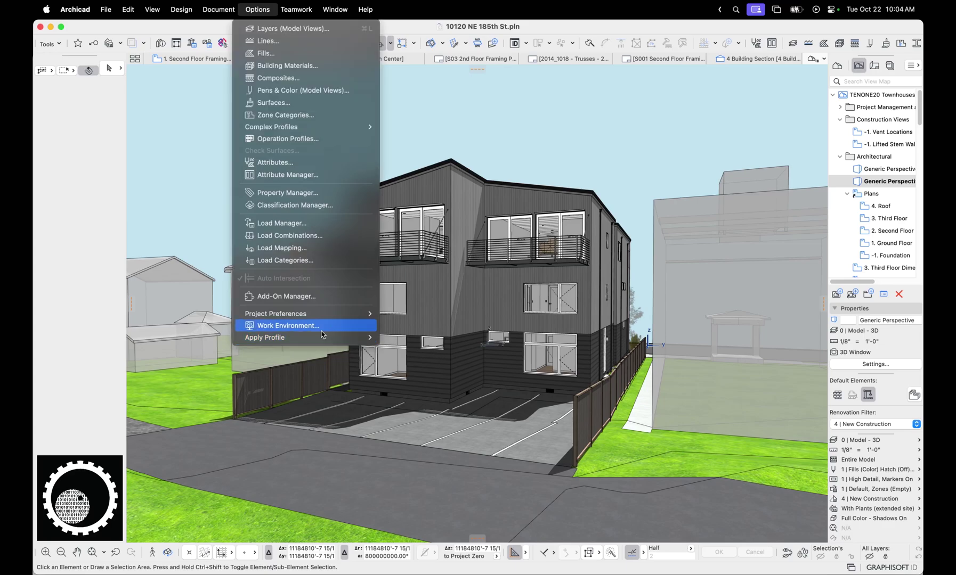
left_click(431, 353)
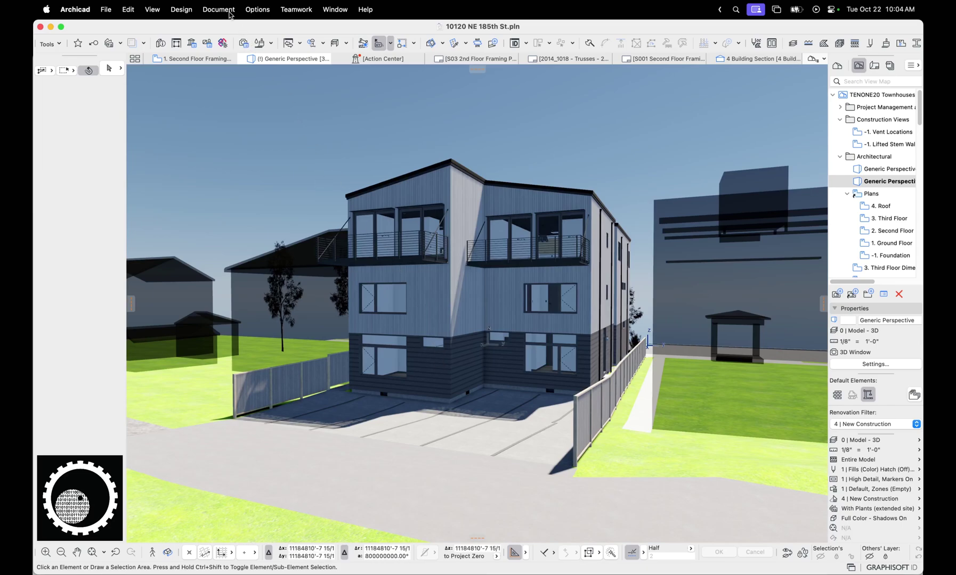
- Disable Physically Based Rendering in 3D in the Work Environment's experimental features and accept the change
left_click(229, 11)
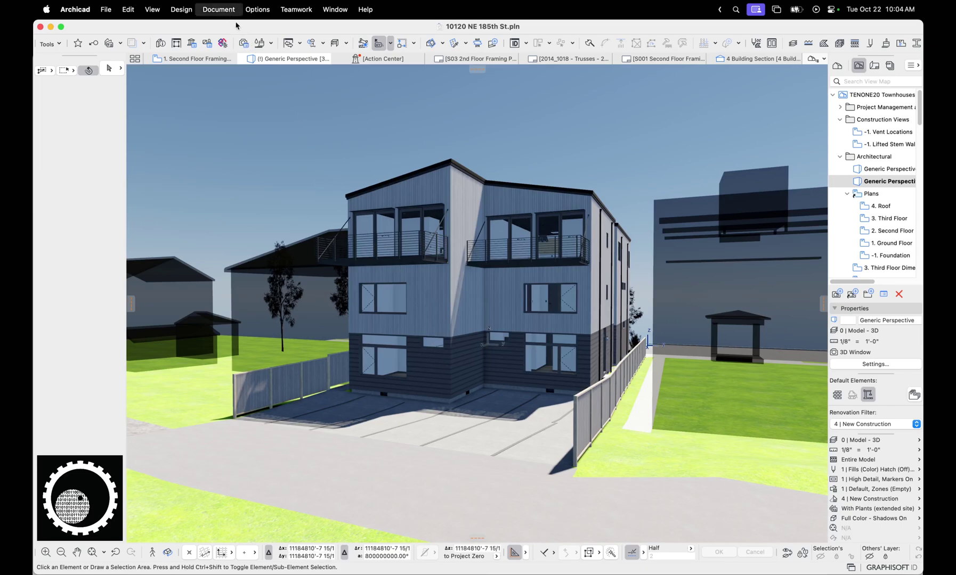
mouse_move(257, 10)
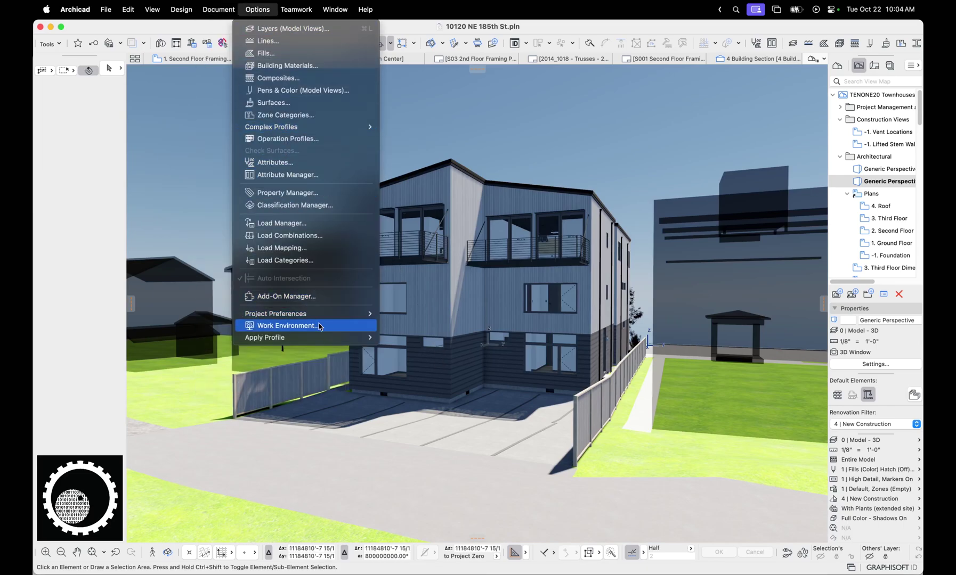
left_click(287, 326)
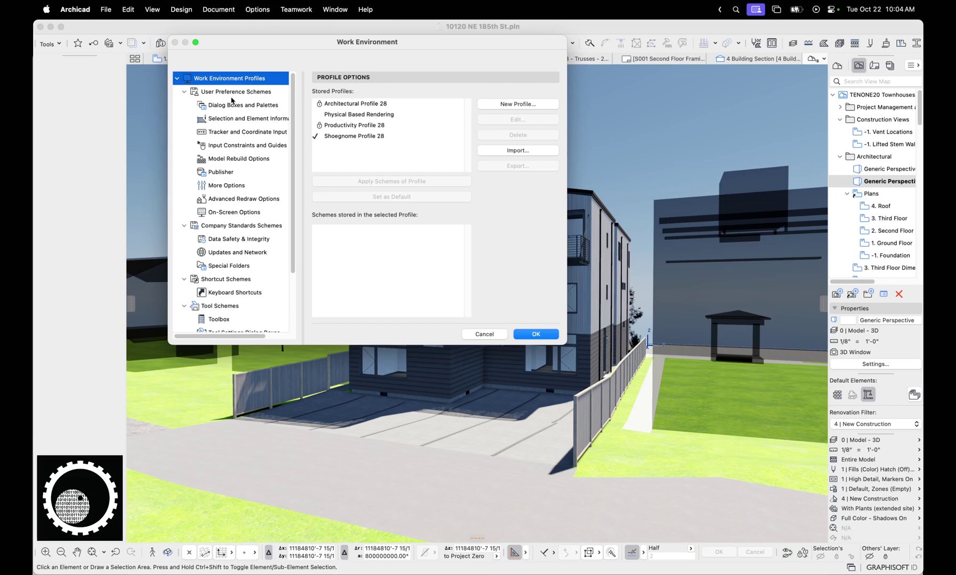
left_click(234, 187)
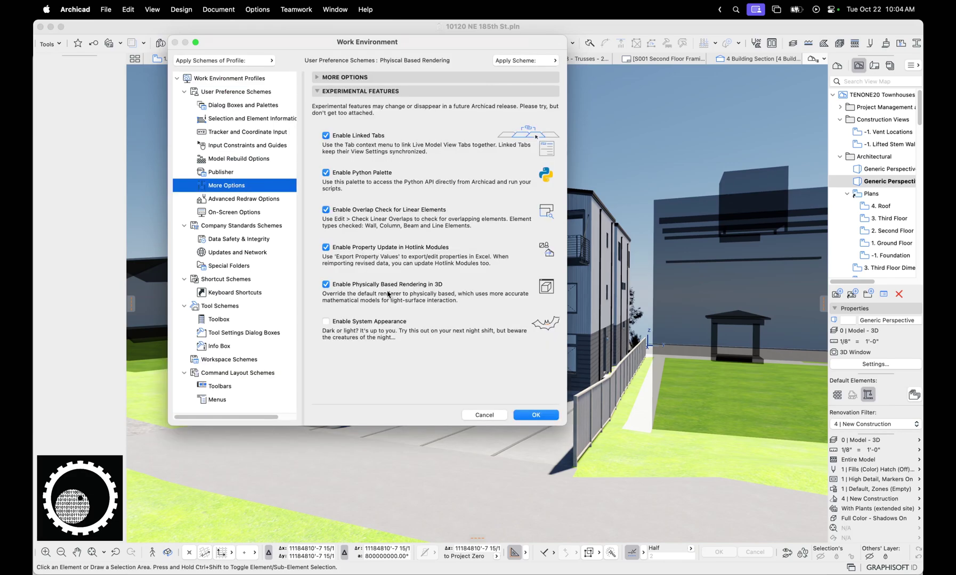
left_click(326, 284)
left_click(538, 415)
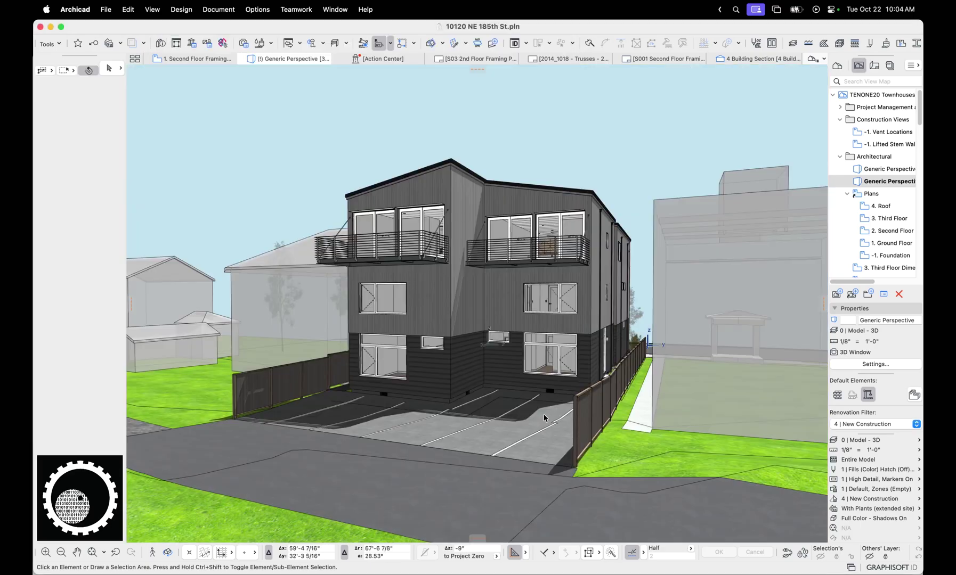
- Apply the Physical Based Rendering profile to the townhouse model and orbit to the street facade with the entry stairs
left_click(265, 8)
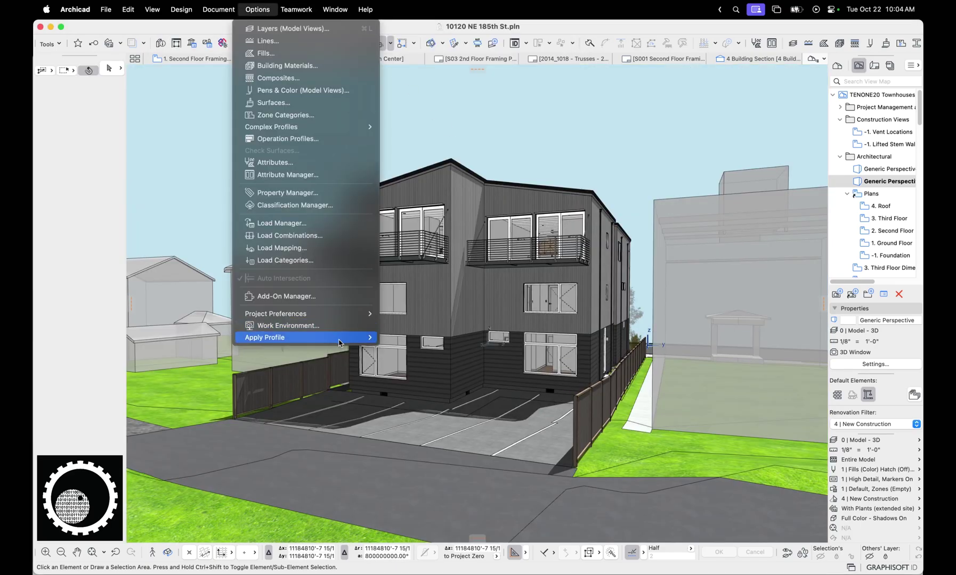
mouse_move(341, 338)
left_click(434, 354)
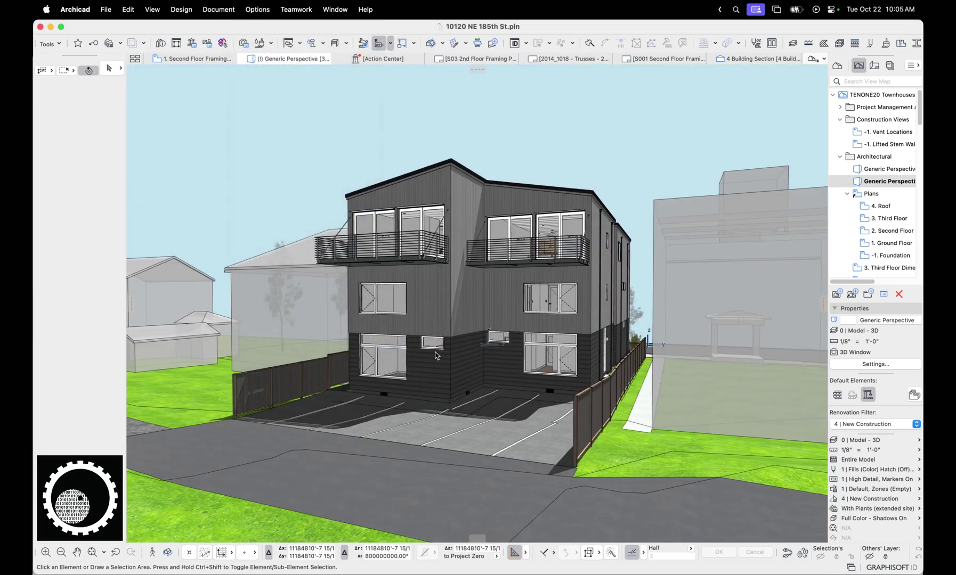
key("o")
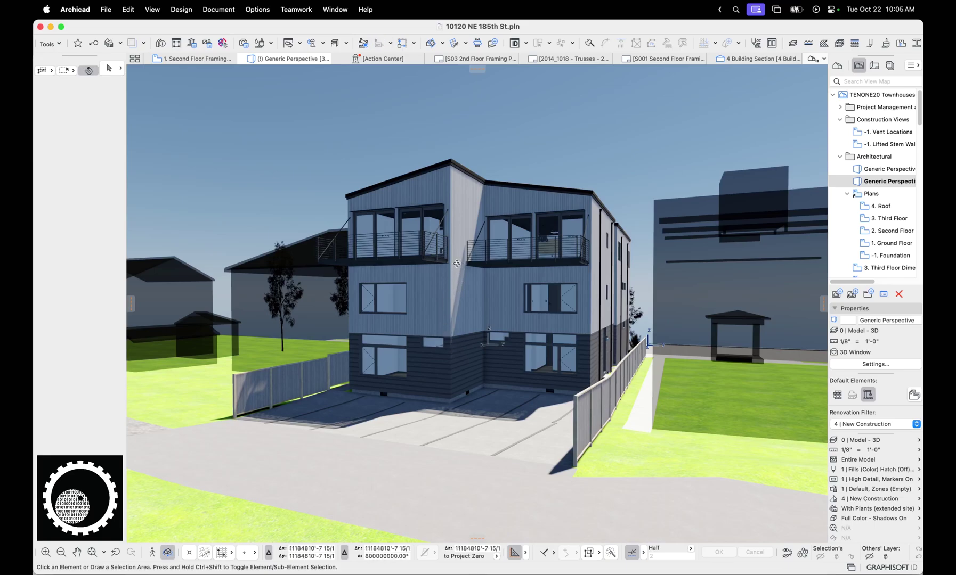
mouse_move(457, 263)
middle_mouse_down("shift")
mouse_move(535, 270)
mouse_move(440, 271)
middle_mouse_up("shift")
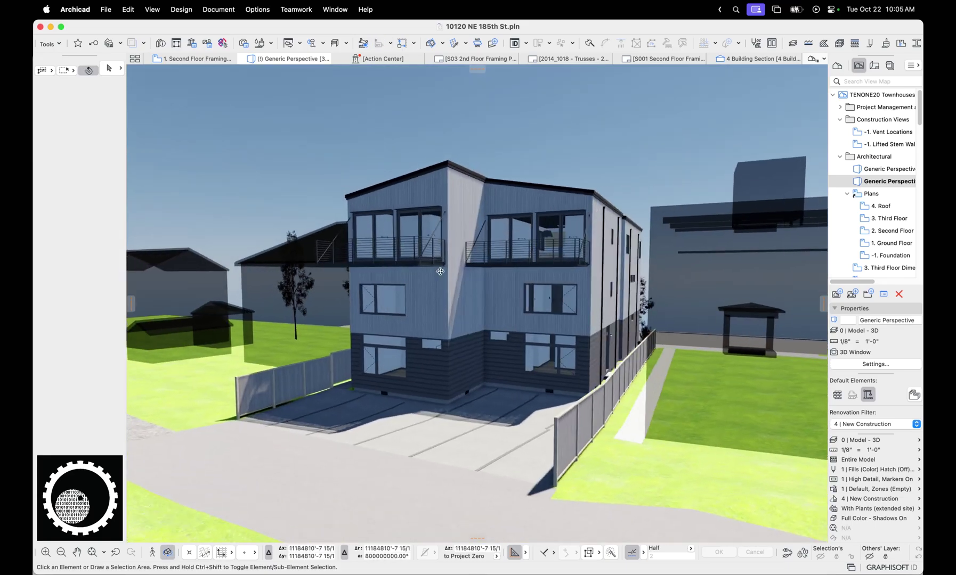
left_click_drag(440, 271, 377, 301)
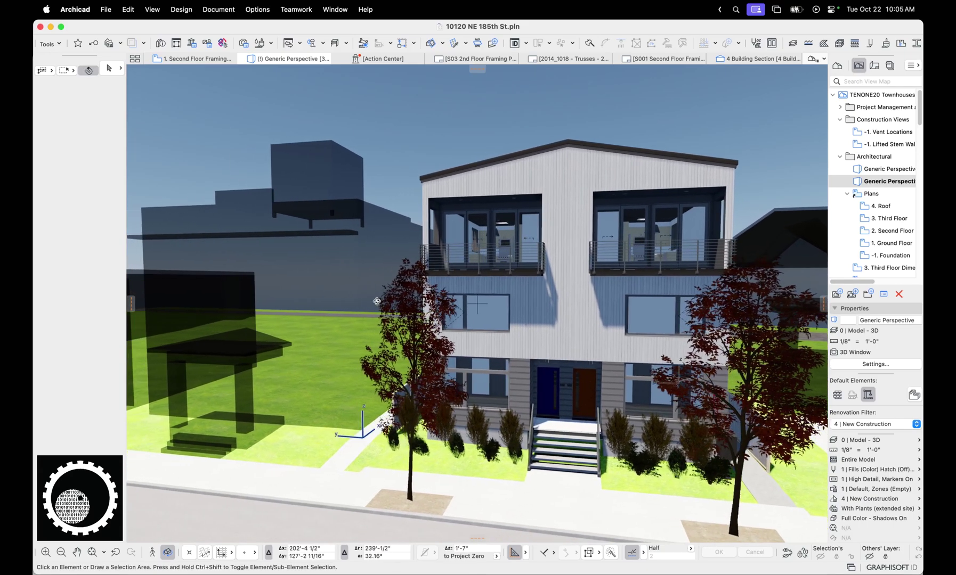
- Switch the work environment away from the Physical Based Rendering profile and apply that profile again
left_click(266, 10)
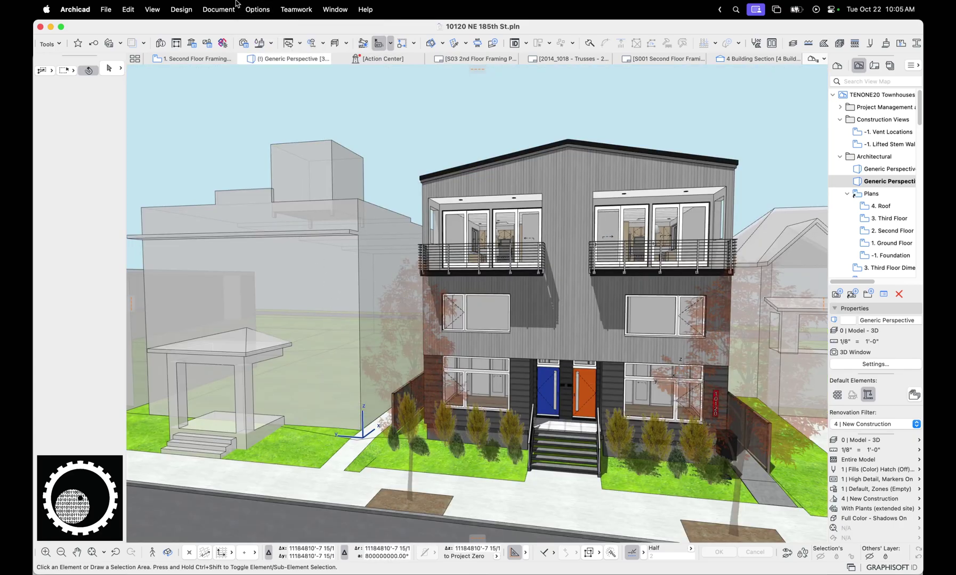
left_click(255, 10)
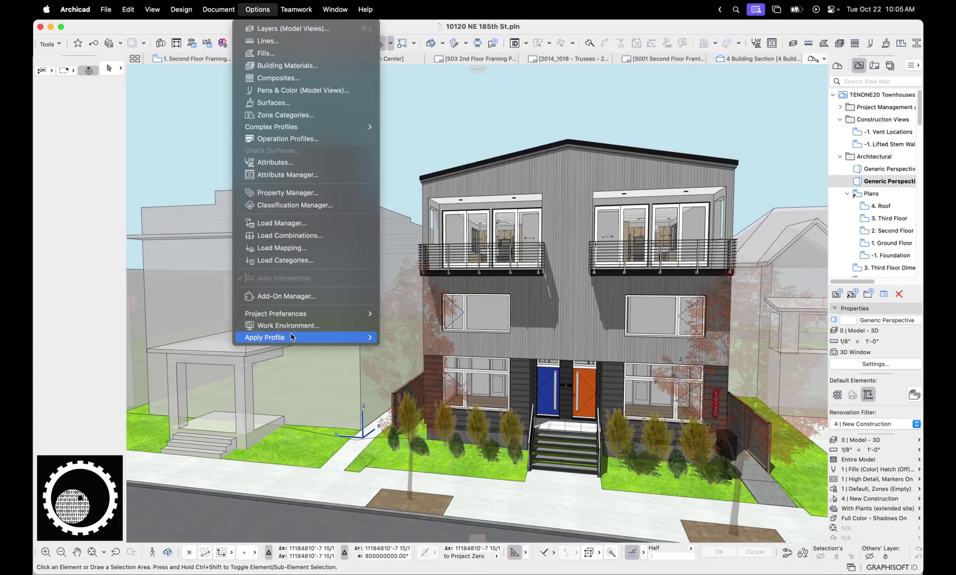
left_click(427, 347)
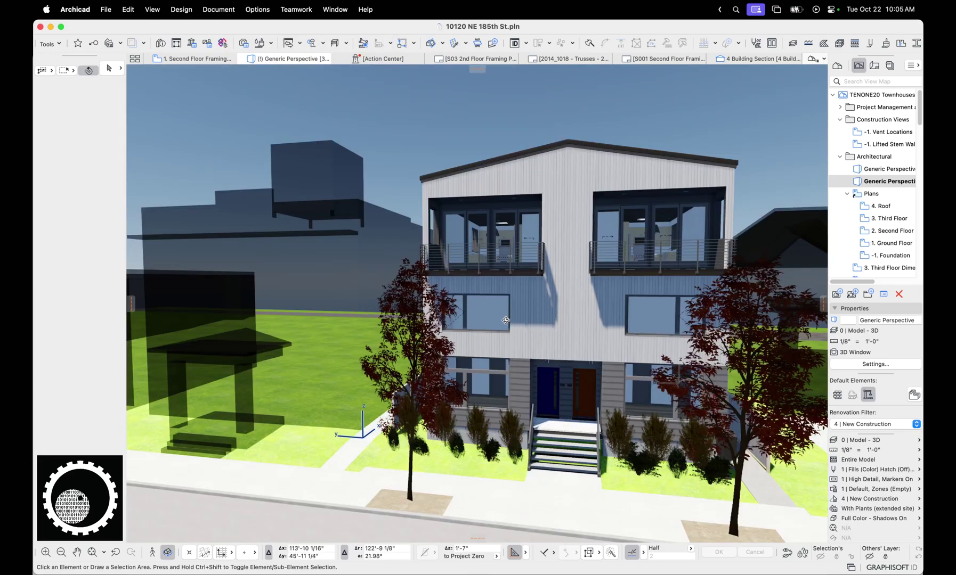
- Move inside the townhouse to examine the physically based rendering of the kitchen and the room with balcony doors
middle_click_drag(506, 321, 453, 361, "shift")
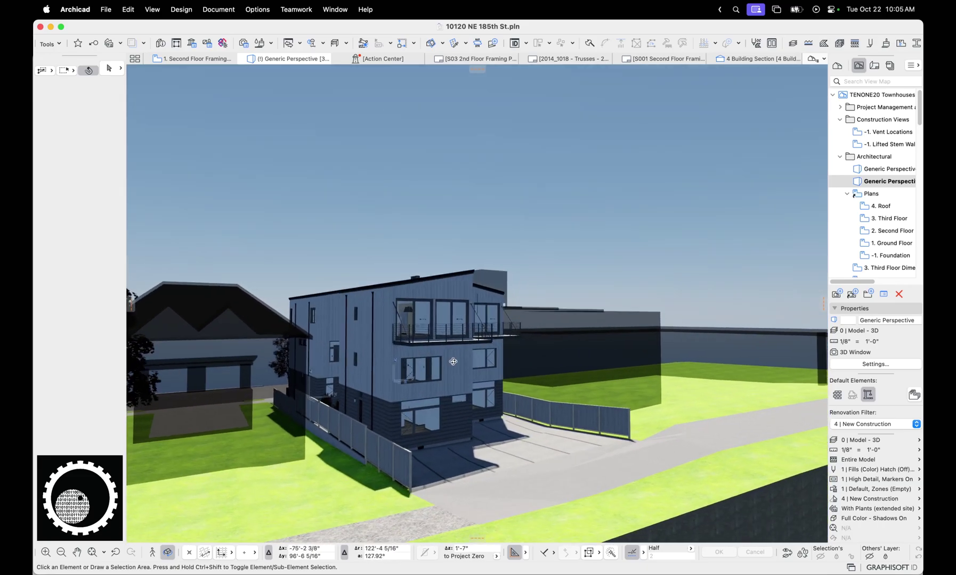
scroll(453, 361, "up", 10)
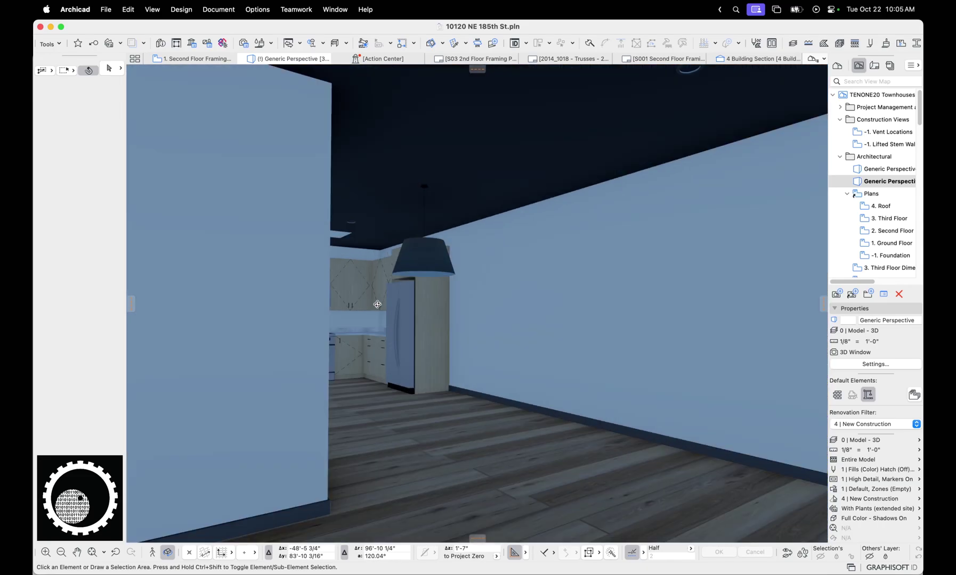
middle_click_drag(377, 304, 319, 333, "shift")
scroll(331, 332, "up", 4)
scroll(318, 336, "up", 3)
scroll(518, 289, "up", 4)
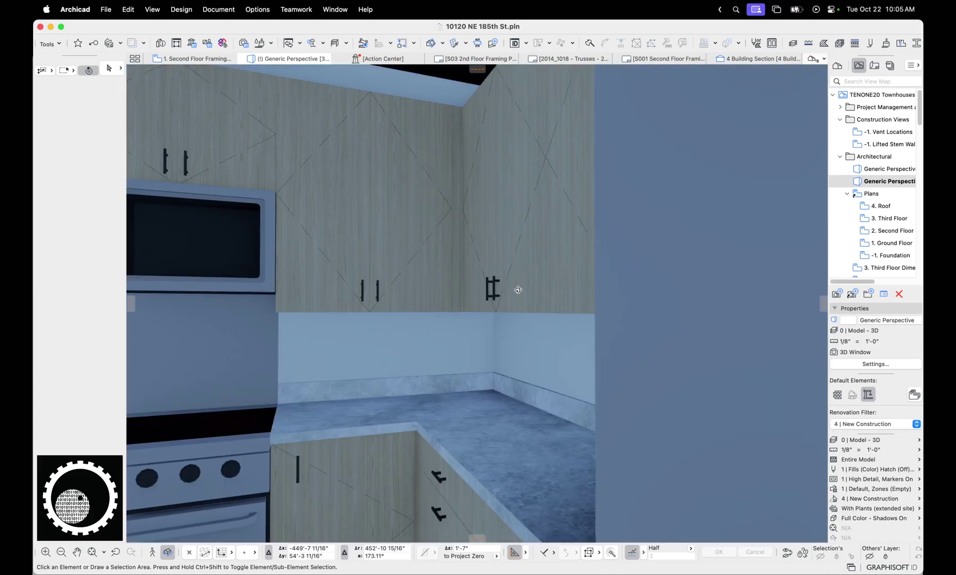
middle_click_drag(518, 290, 689, 286, "shift")
scroll(493, 303, "up", 5)
scroll(444, 258, "down", 3)
middle_click_drag(444, 258, 337, 406, "shift")
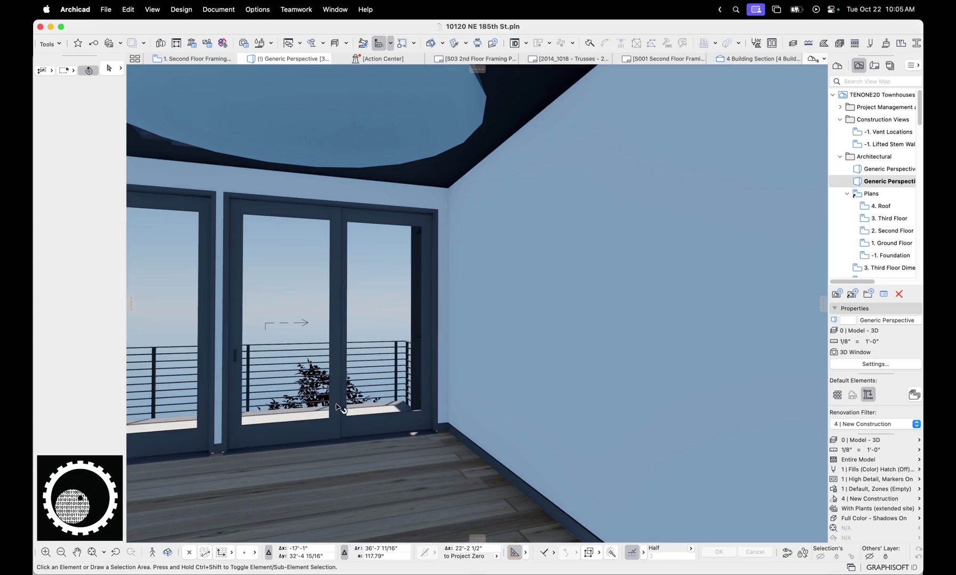
- Walk through the townhouse kitchen and stair area in 3D Explore mode, and return to an orbiting view of the exterior
left_click(127, 550)
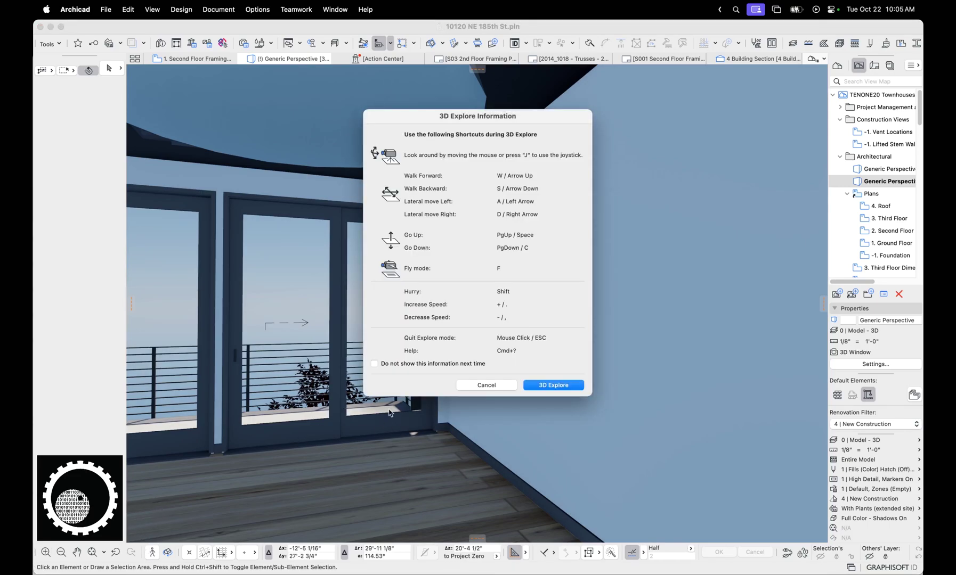
left_click(553, 385)
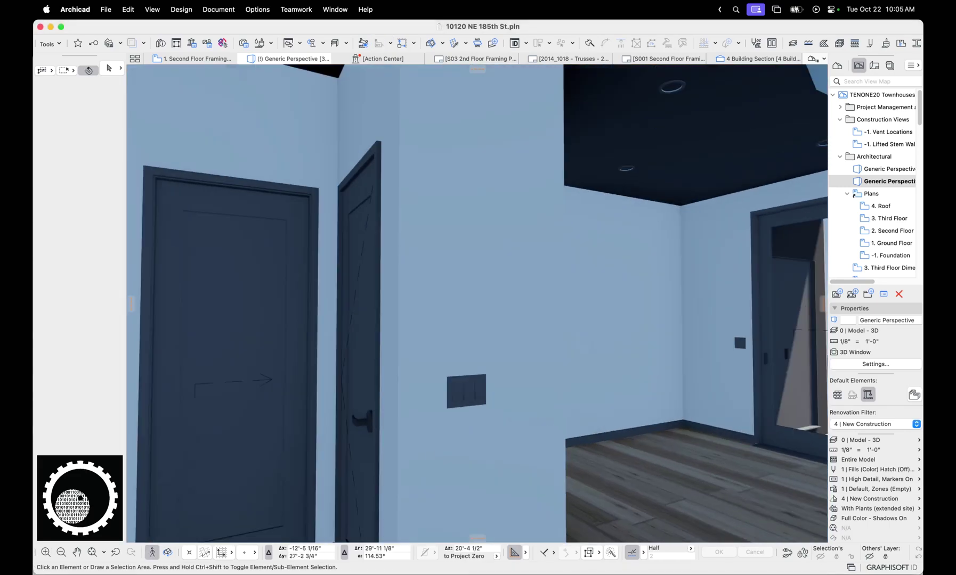
key("s")
key("a")
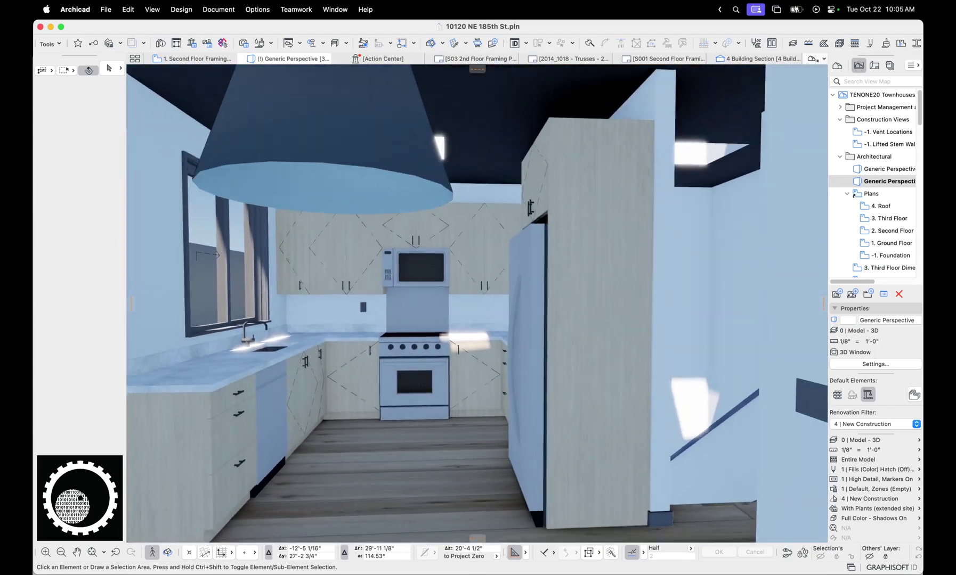
key("w")
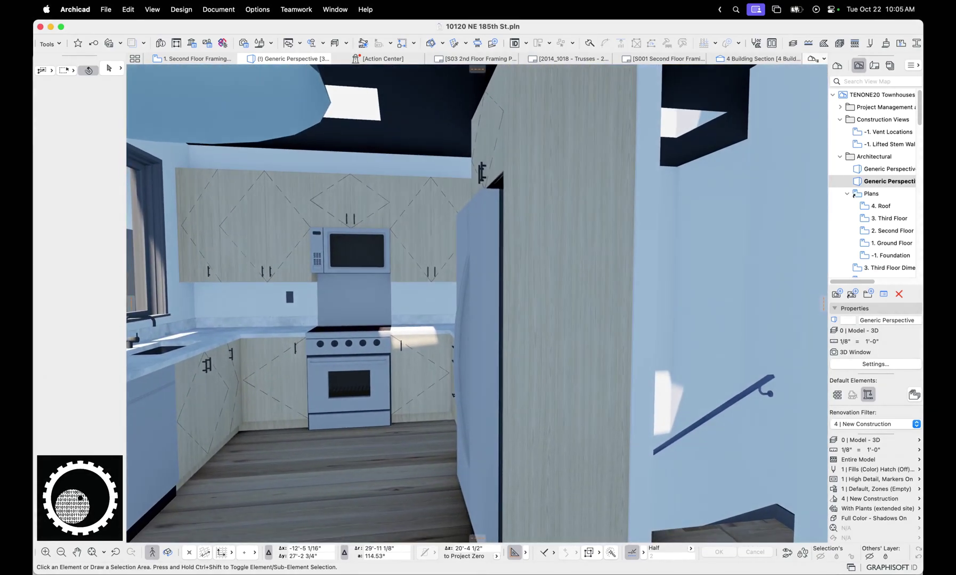
key("s")
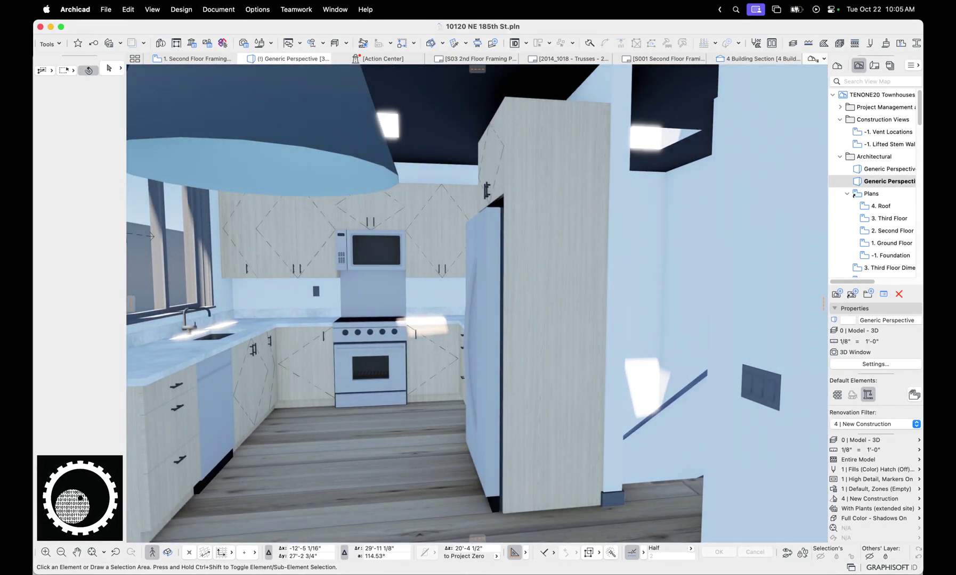
key("Escape")
middle_click_drag(426, 319, 417, 385, "shift")
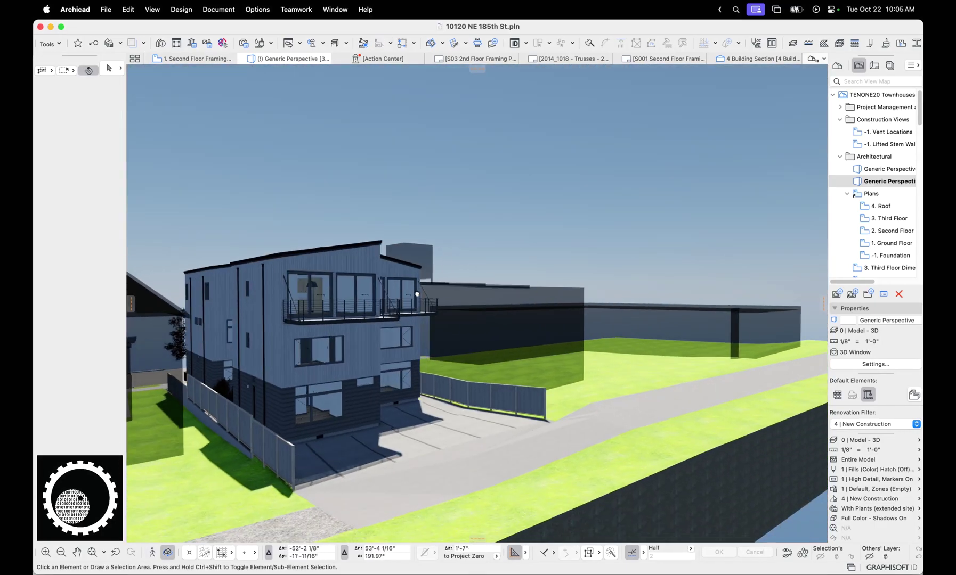
key("Up")
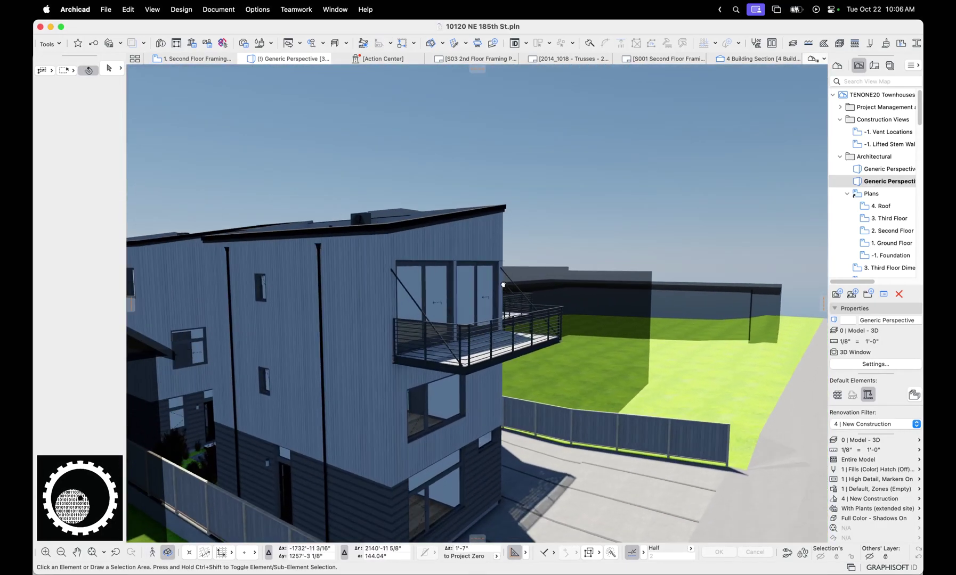
- Set the sun position time to 8:00 PM in the 3D projection's perspective settings
right_click(590, 137)
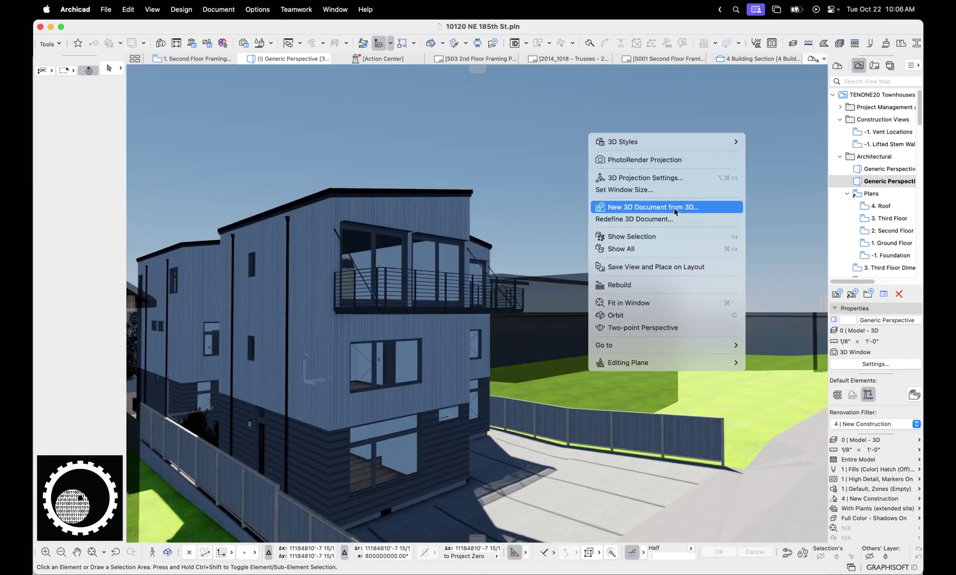
left_click(661, 178)
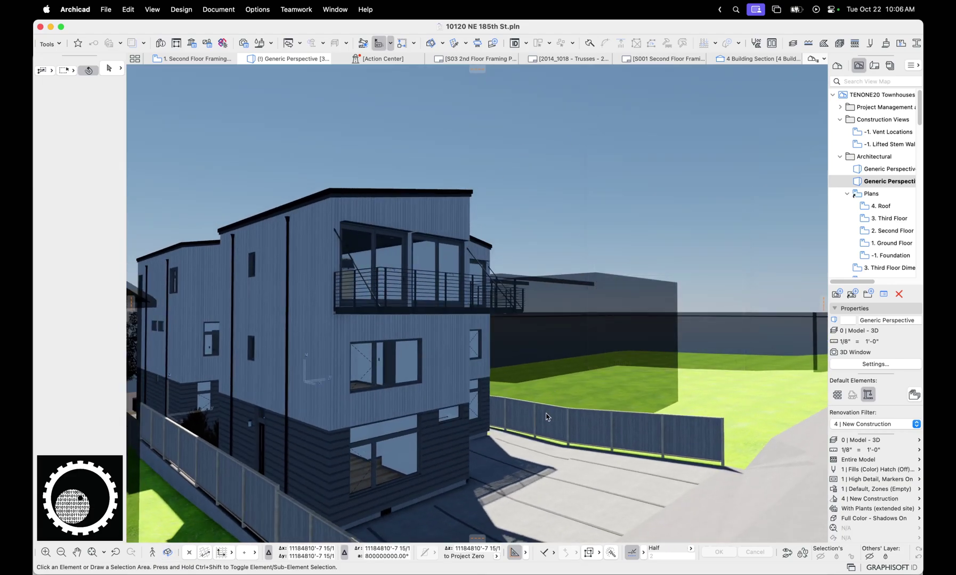
left_click(625, 310)
left_click(625, 310)
left_click(625, 311)
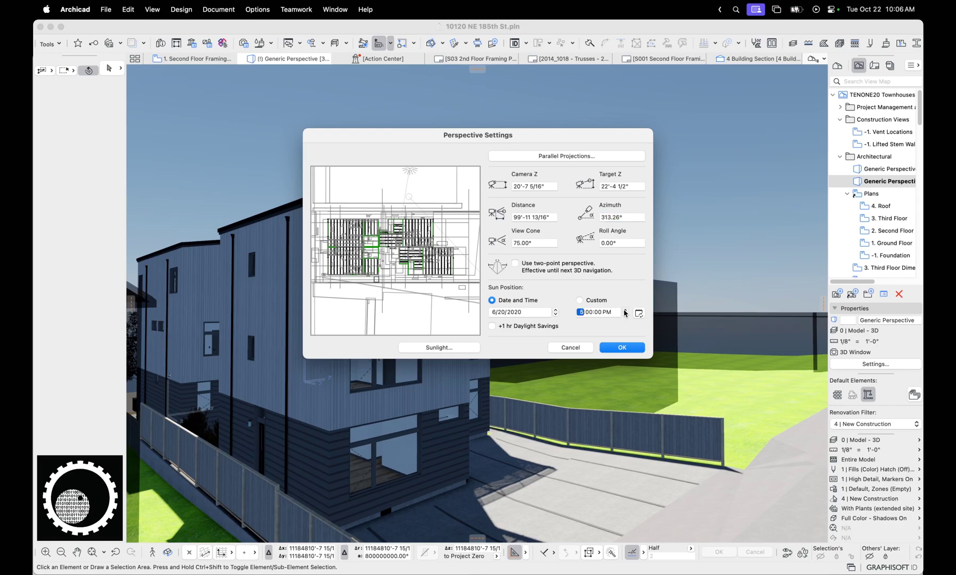
left_click(625, 311)
left_click(625, 311)
left_click(625, 310)
left_click(625, 311)
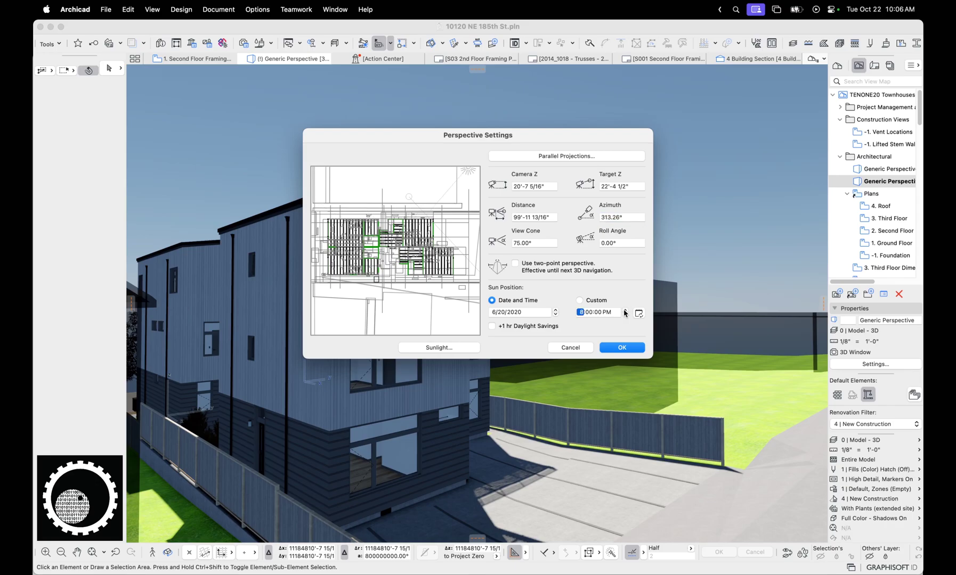
left_click(622, 347)
- Orbit around the townhouses to examine the evening sunlight on the side walls and the balcony facade
key("Up")
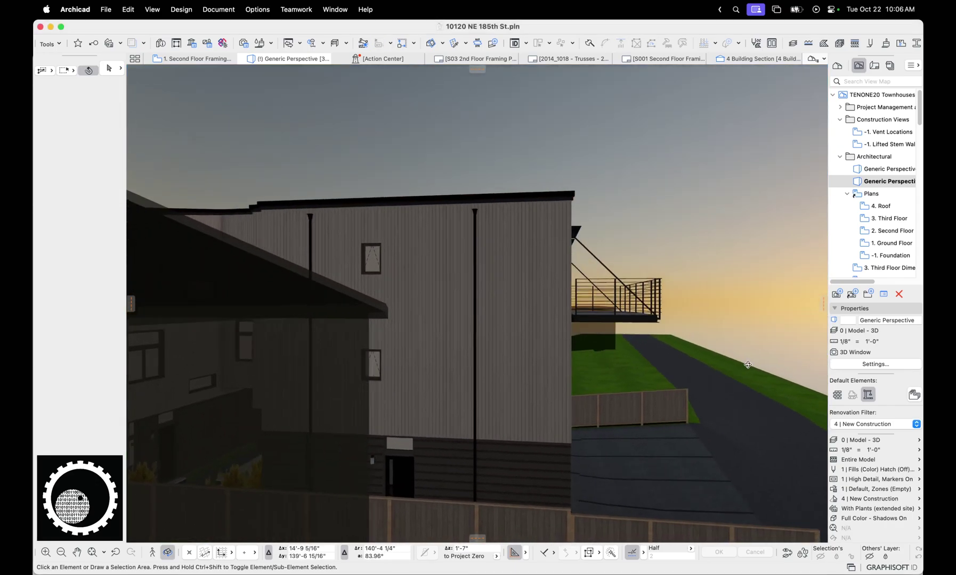
left_click_drag(748, 365, 698, 364)
middle_click_drag(470, 363, 261, 368)
scroll(535, 406, "down", 5)
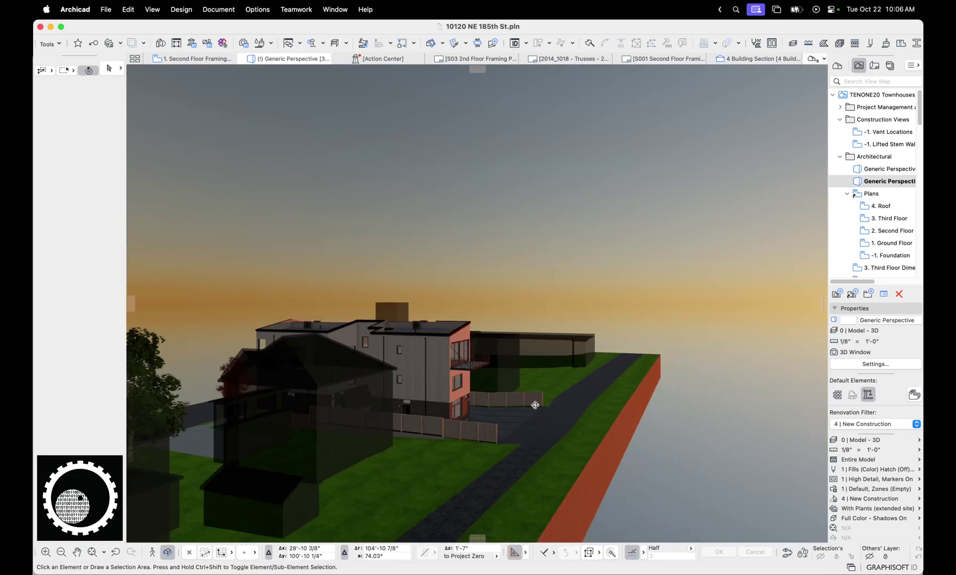
left_click_drag(432, 401, 537, 386)
scroll(468, 392, "up", 4)
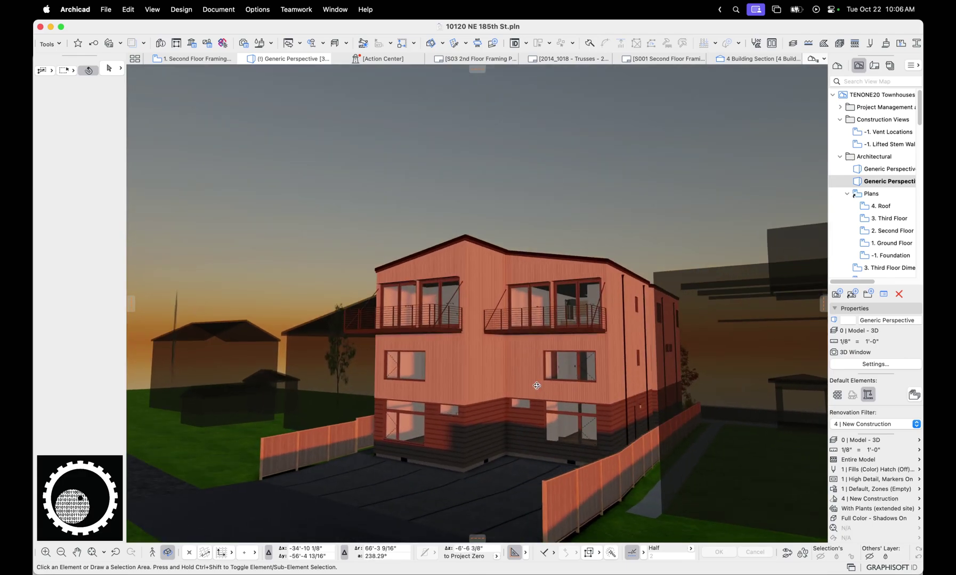
- Set the sun position time to 6:00 AM in the perspective settings, trying another hour on the way
right_click(509, 179)
left_click(552, 224)
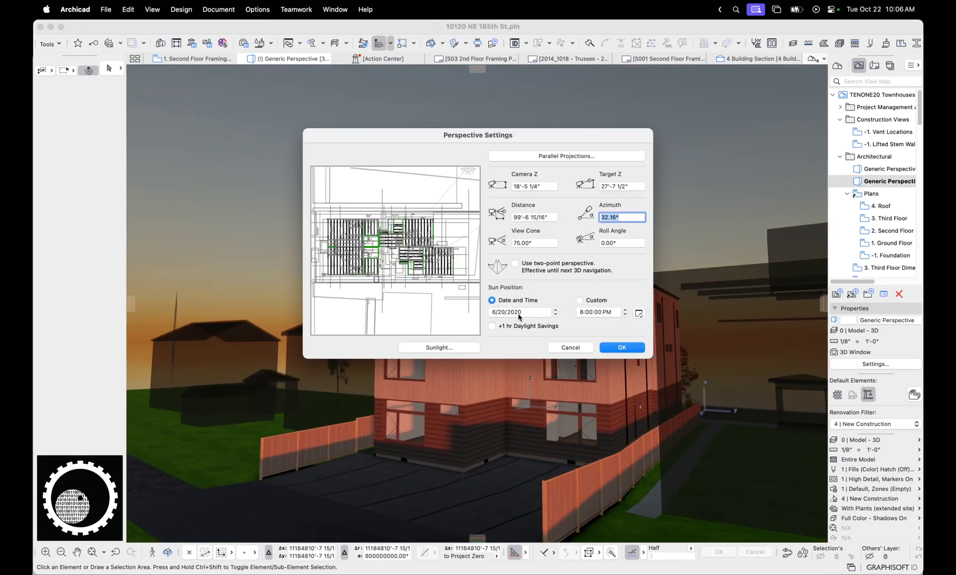
left_click(625, 316)
left_click(622, 347)
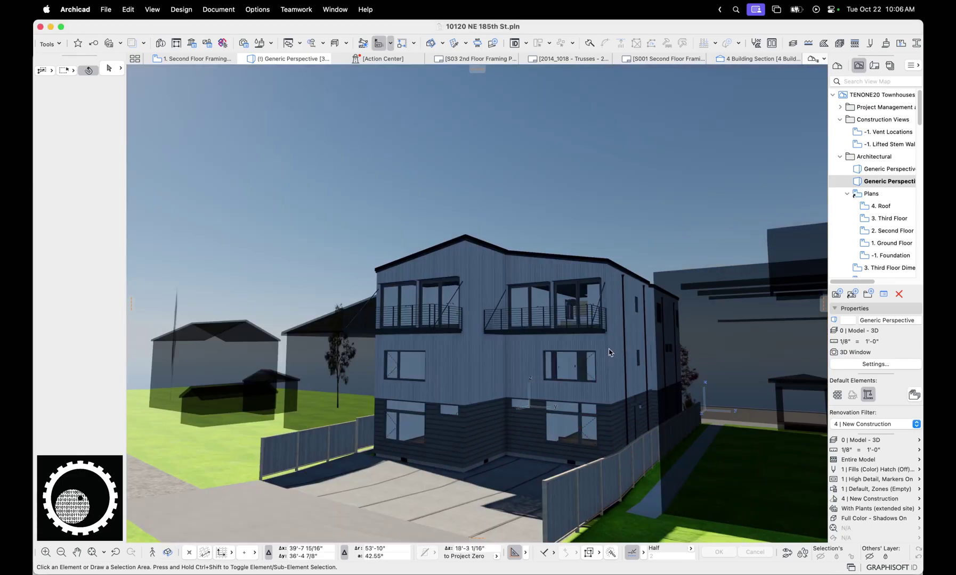
right_click(523, 206)
left_click(579, 247)
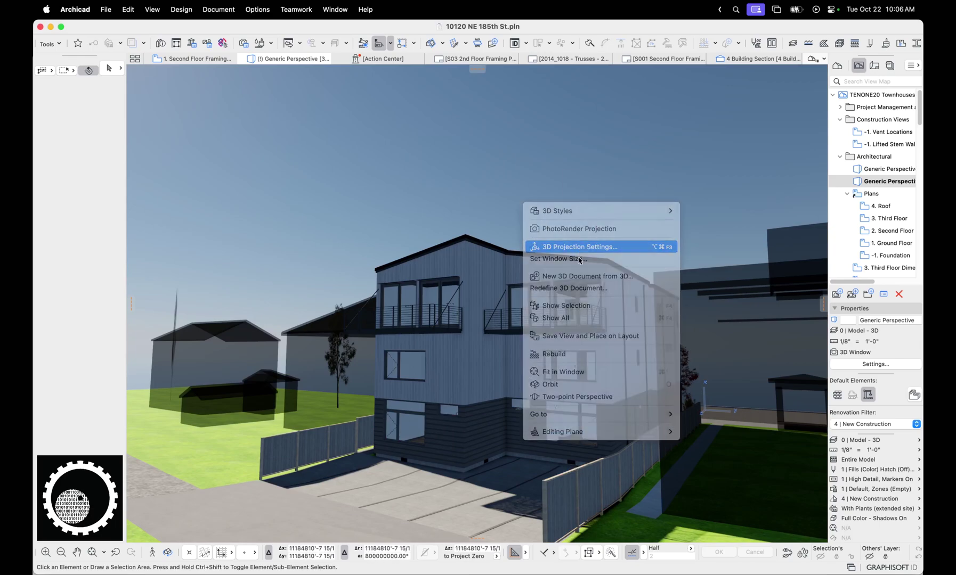
left_click(622, 347)
- Set the sun position to an hour earlier than 6:00 AM and frame the balcony facade closer
right_click(521, 185)
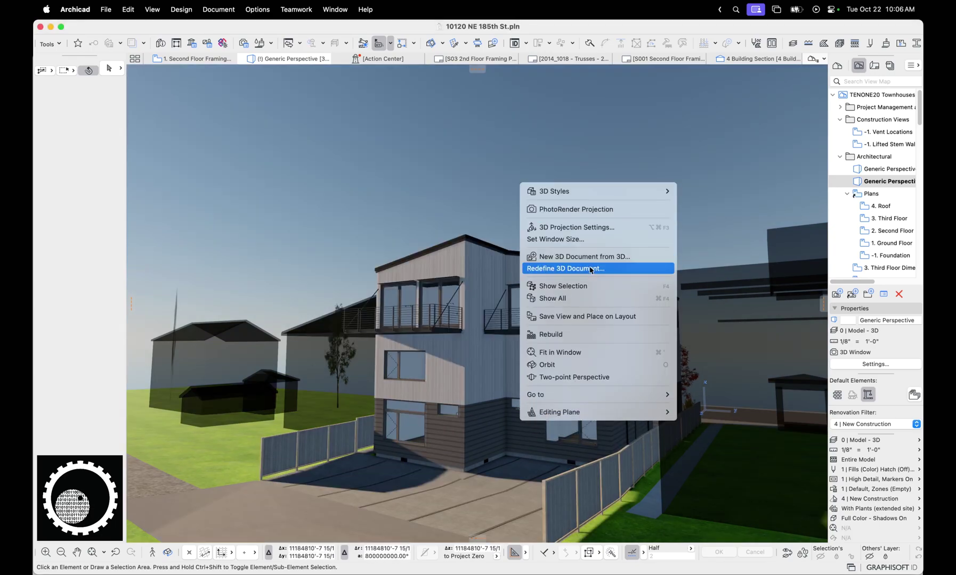
left_click(576, 227)
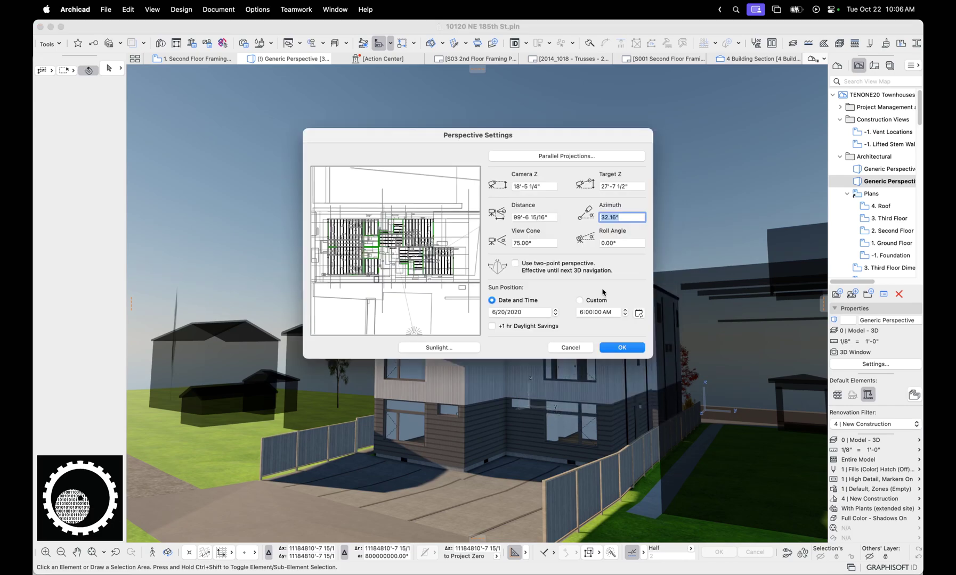
left_click(624, 314)
left_click(622, 348)
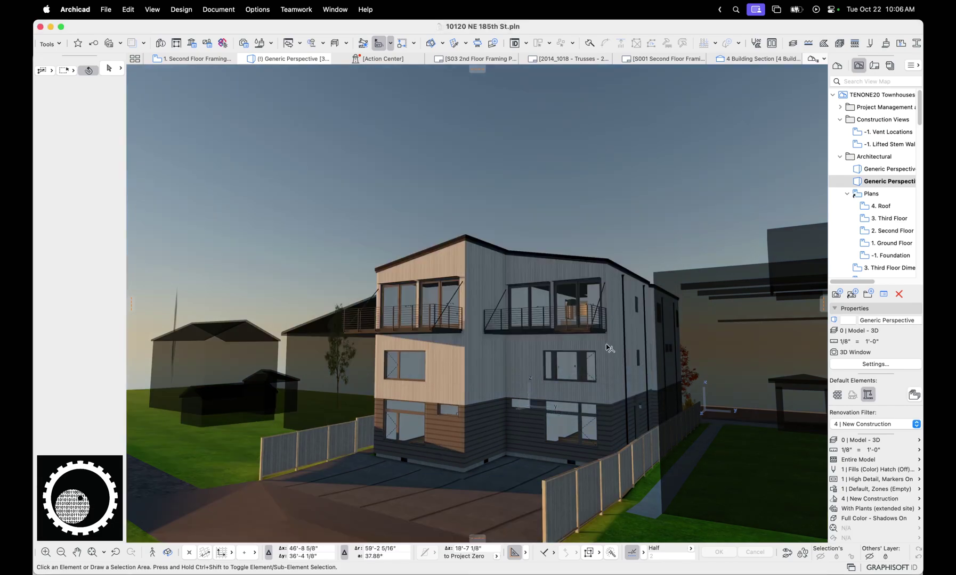
middle_click_drag(514, 333, 533, 283)
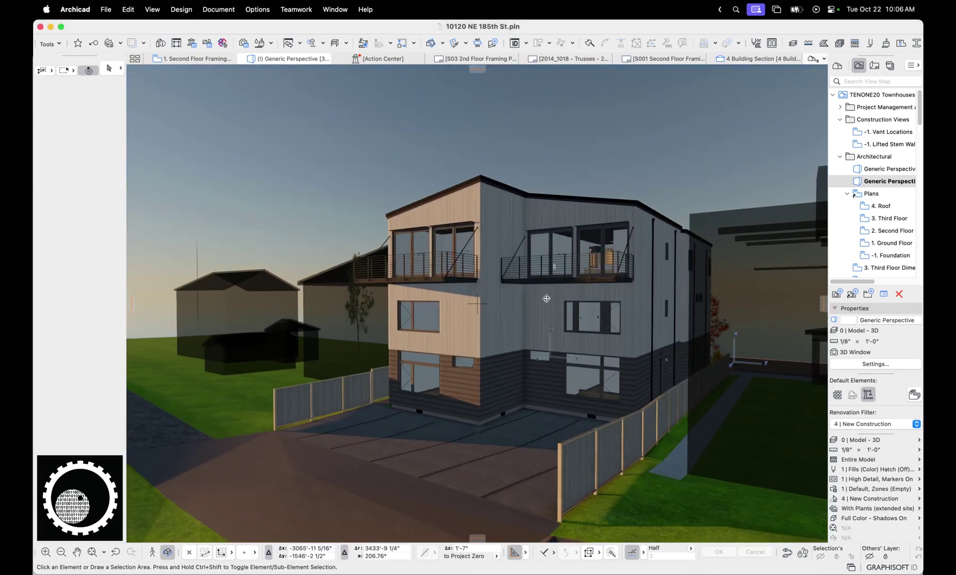
key("o")
middle_click_drag(611, 275, 625, 299, "shift")
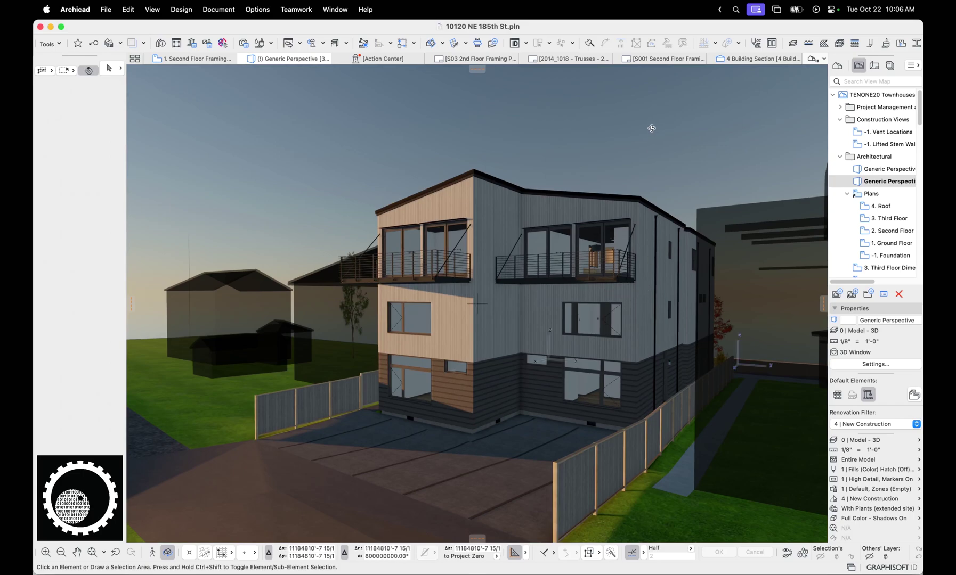
- Examine the Work Environment's experimental features, advanced redraw options and the stored user preference schemes, including Phyiscal Based Rendering
left_click(257, 9)
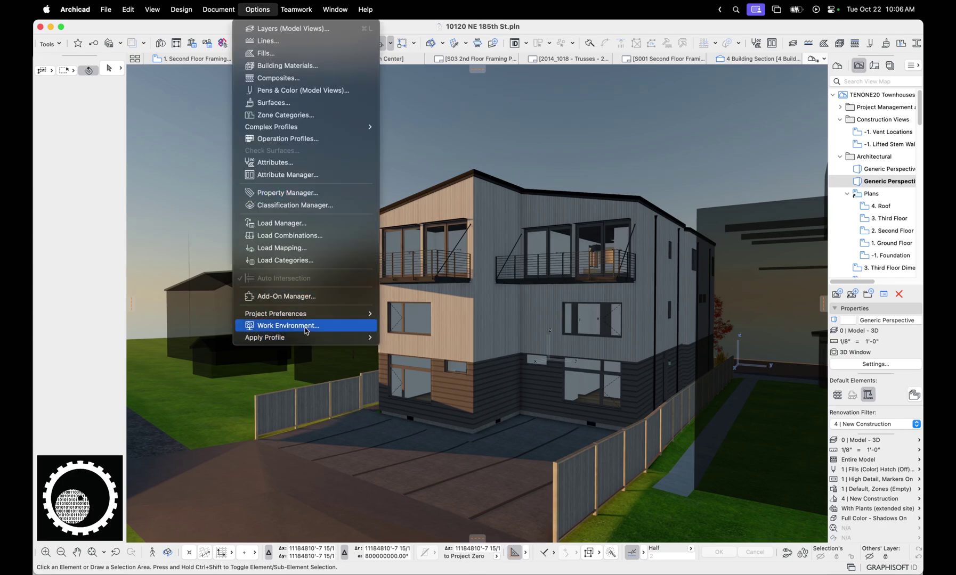
left_click(308, 327)
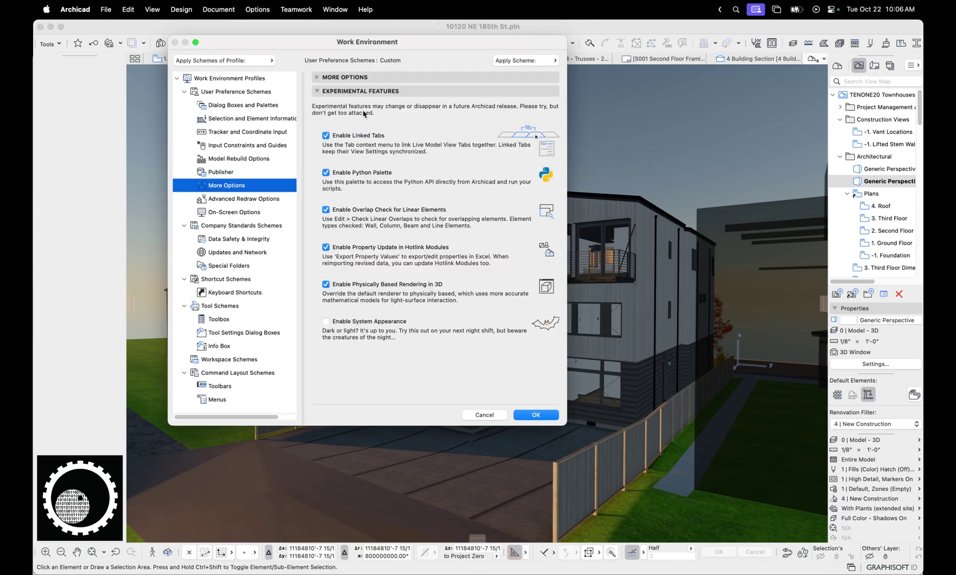
left_click(215, 93)
left_click(369, 126)
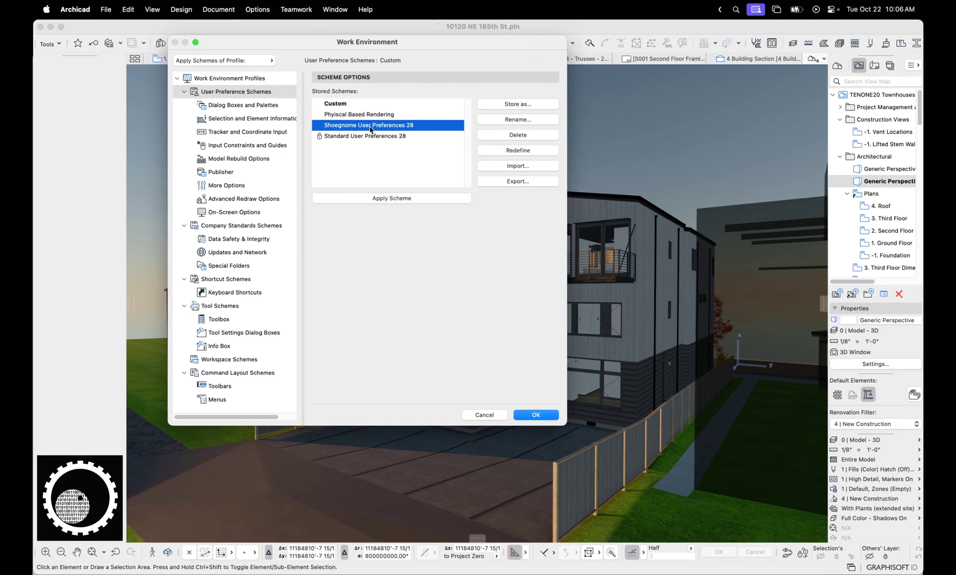
left_click(238, 185)
left_click(239, 202)
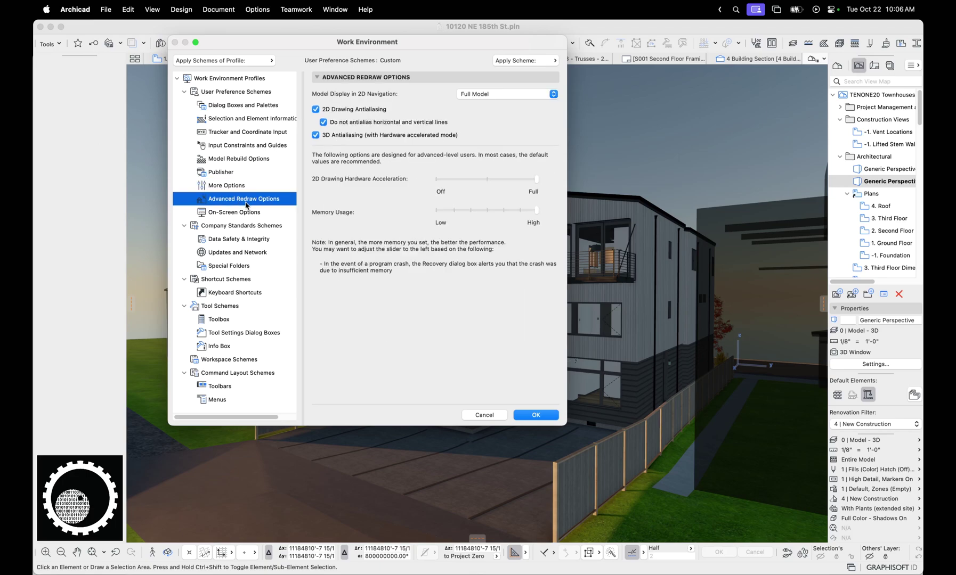
left_click(242, 186)
left_click(230, 93)
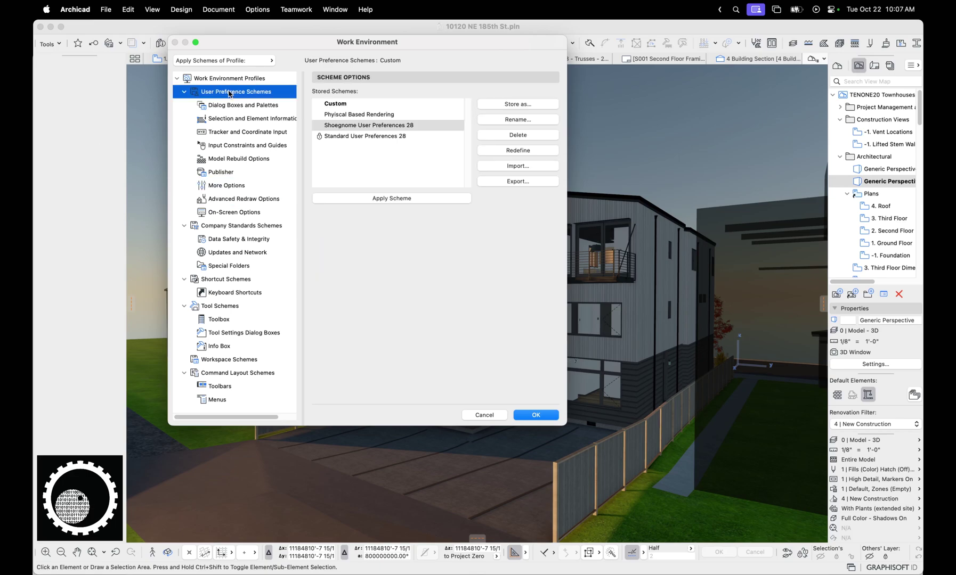
left_click(356, 114)
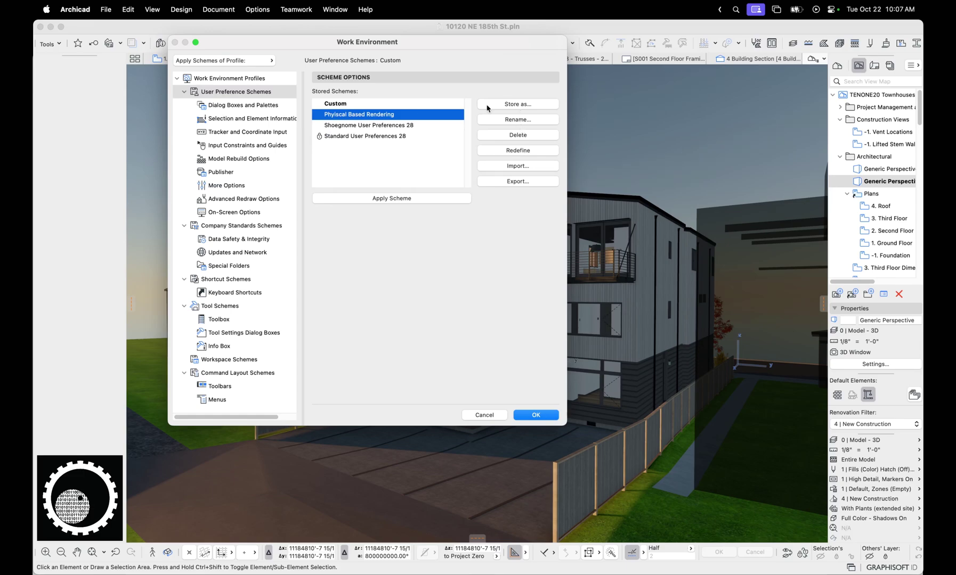
- Try a new work environment profile combining the Phyiscal Based Rendering user preferences with the Shoegnome Workspace 28 scheme, and leave without saving
left_click(233, 80)
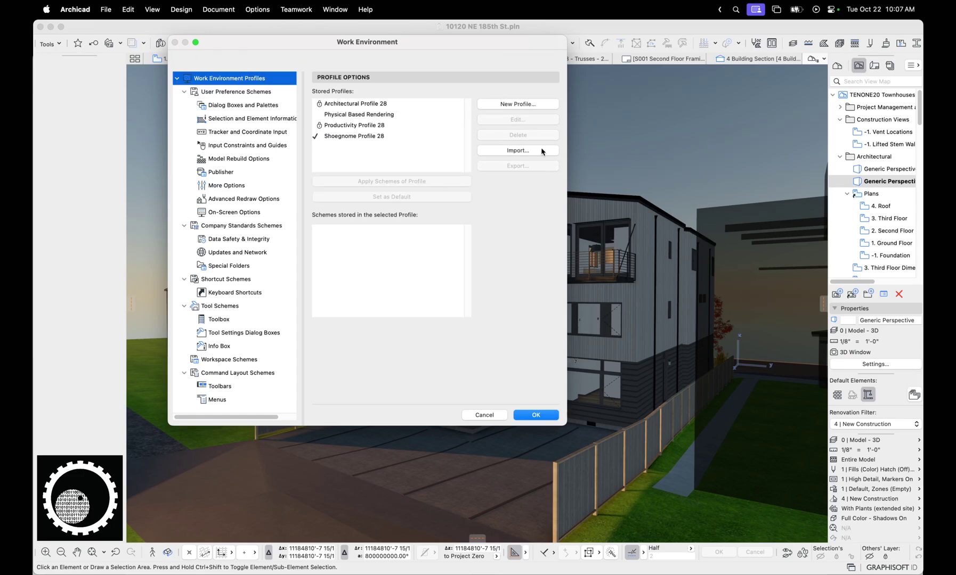
left_click(531, 104)
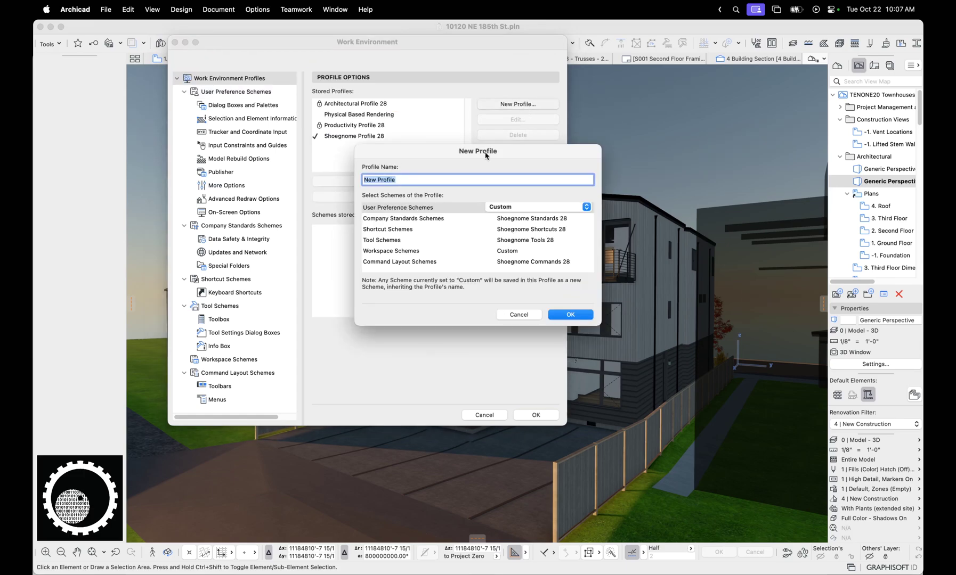
left_click(533, 207)
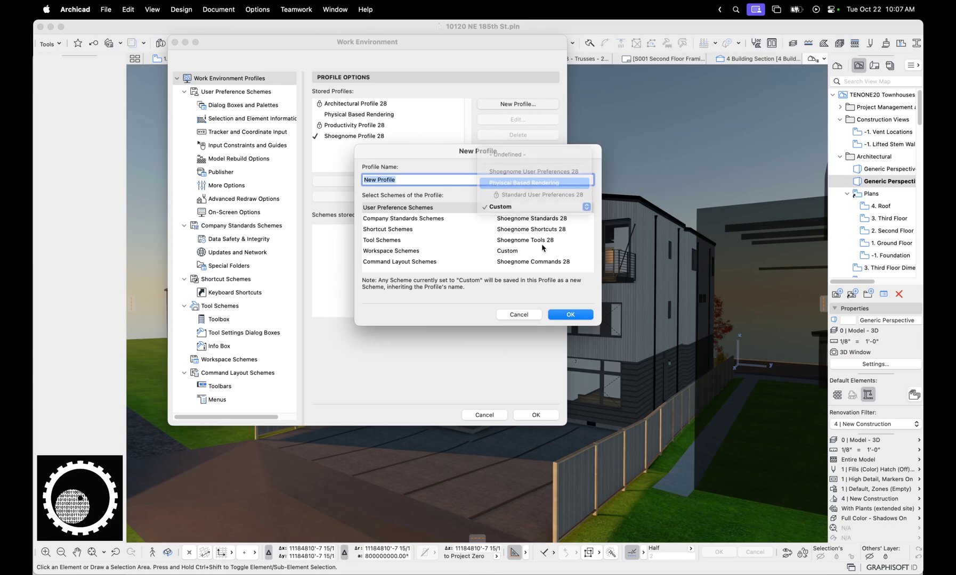
left_click(512, 170)
left_click(547, 251)
left_click(535, 250)
left_click(532, 229)
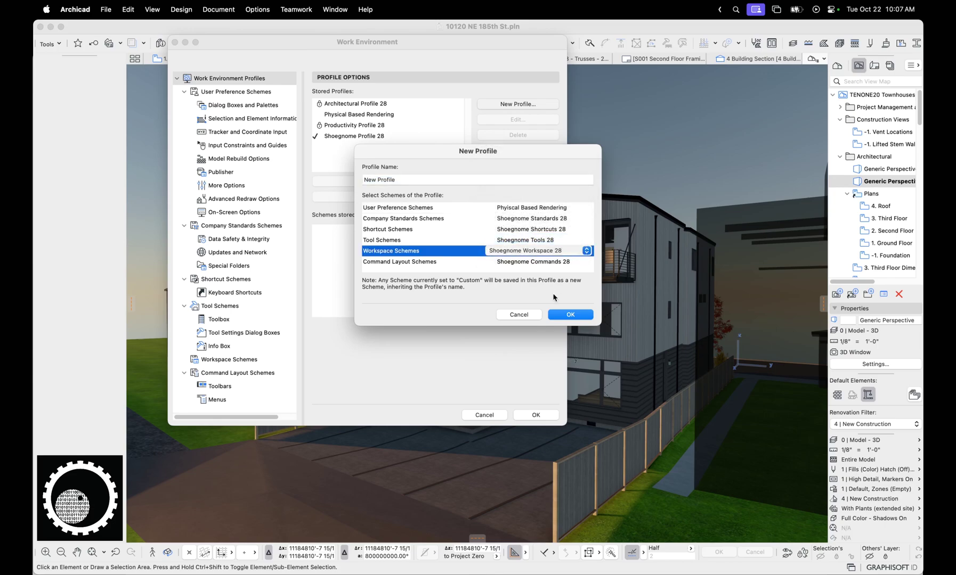
left_click(530, 314)
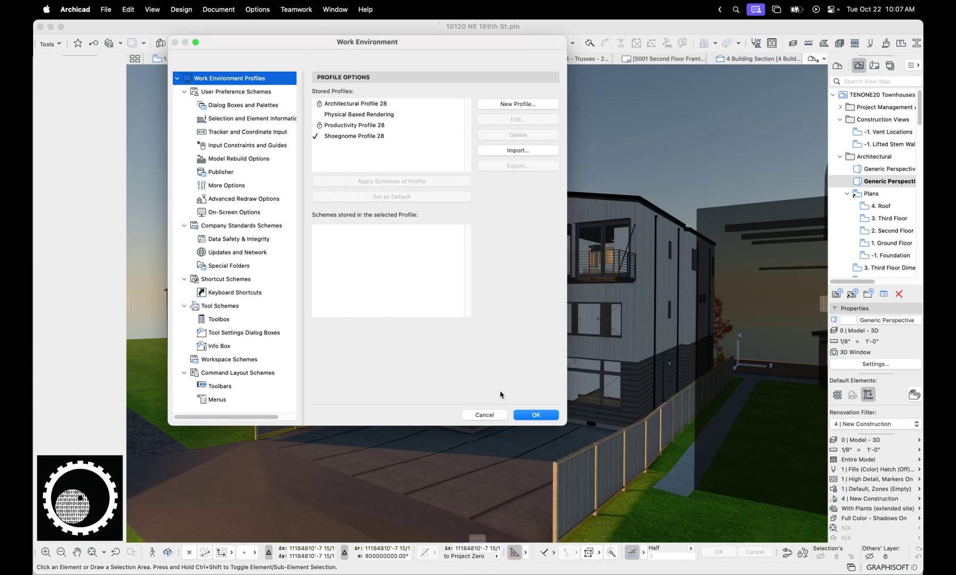
left_click(487, 416)
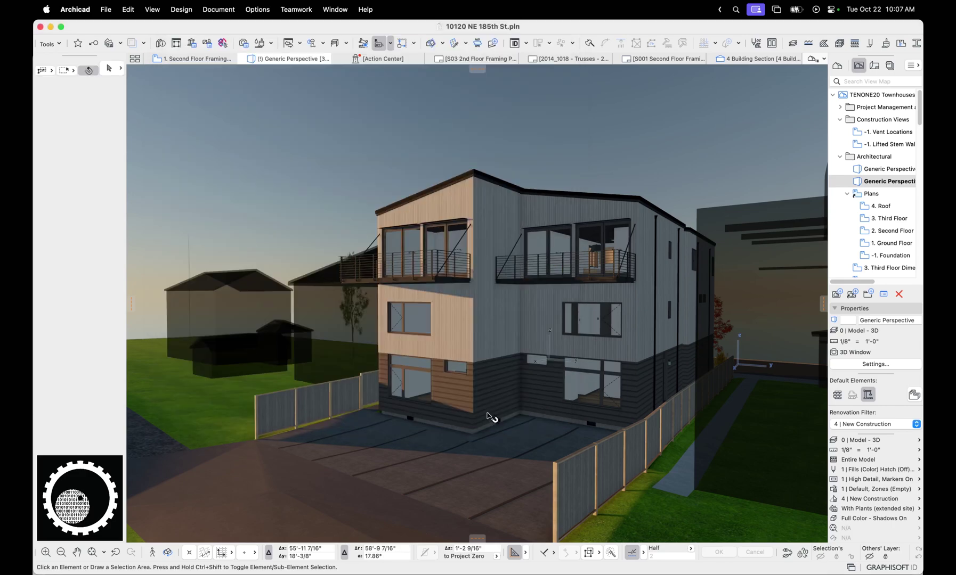